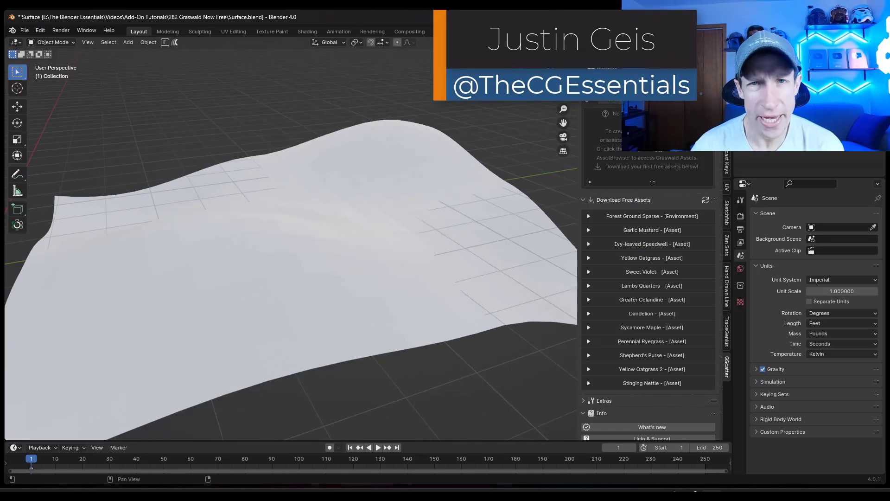
Step: Select the Orchard Grass Big and Orchard Grass Small scatter systems on the terrain to inspect their distribution
{"action": "left_click", "coordinate": [363, 89]}
{"action": "left_click", "coordinate": [223, 168]}
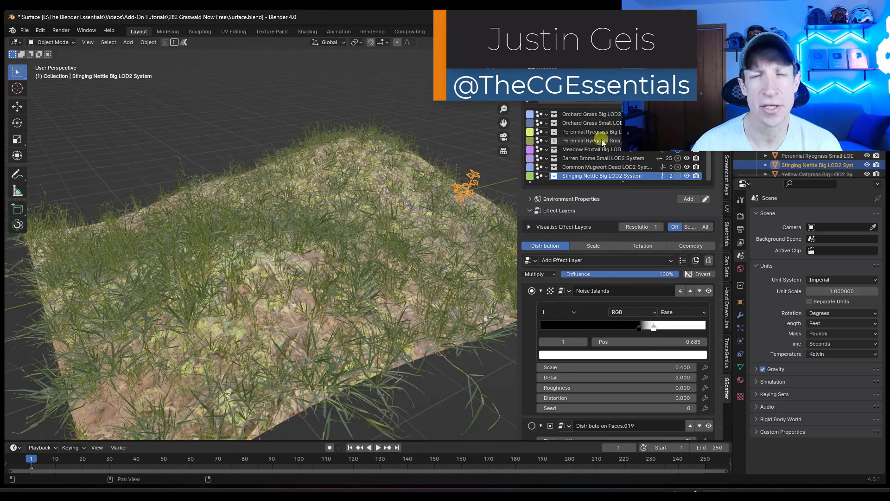
{"action": "left_click", "coordinate": [586, 124]}
{"action": "left_click", "coordinate": [590, 115]}
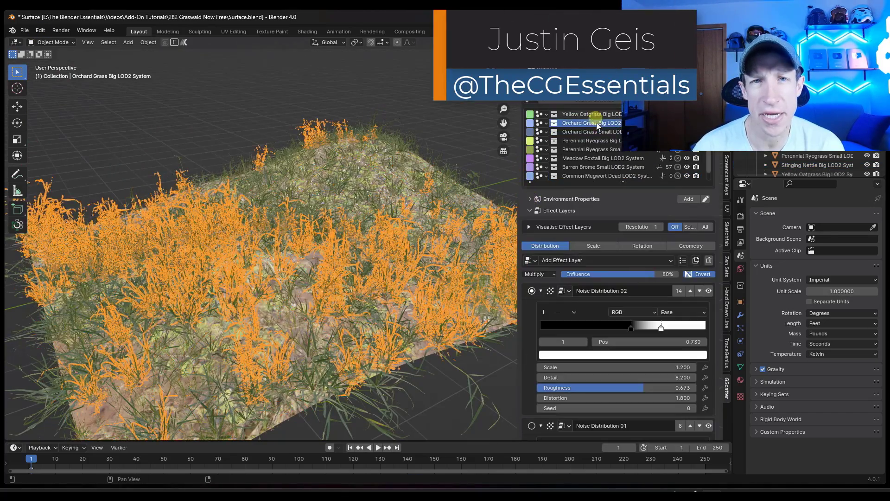
{"action": "scroll", "coordinate": [602, 221], "scroll_direction": "down", "scroll_amount": 10}
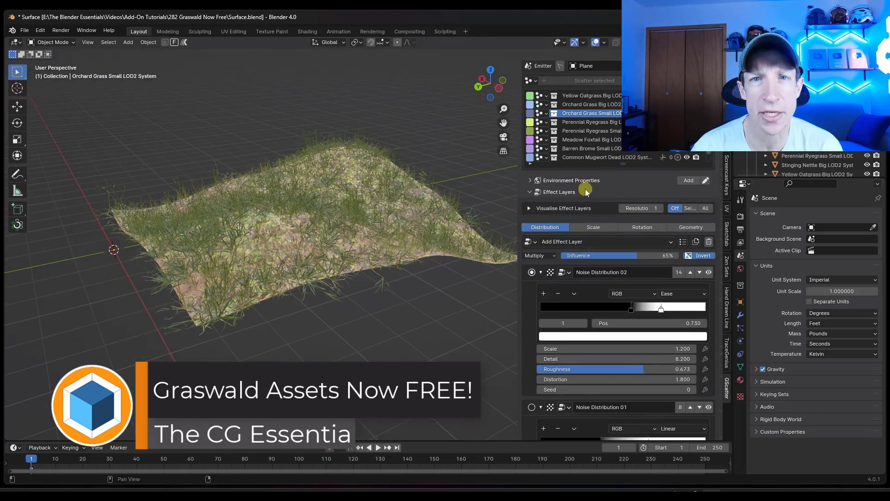
{"action": "left_click", "coordinate": [529, 184]}
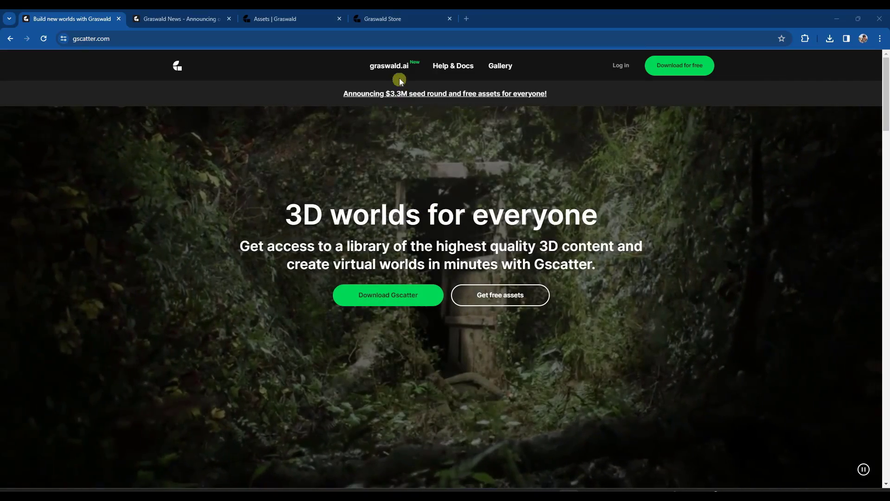
Step: Switch to the browser and examine the Graswald asset library, from the ecosystem collections through the environments to the individual plants
{"action": "key", "text": "ctrl+3"}
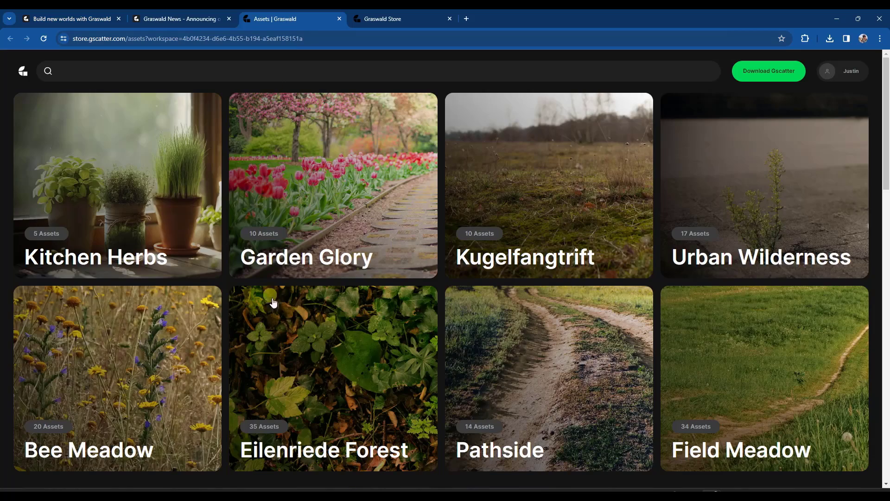
{"action": "scroll", "coordinate": [403, 364], "scroll_direction": "down", "scroll_amount": 13}
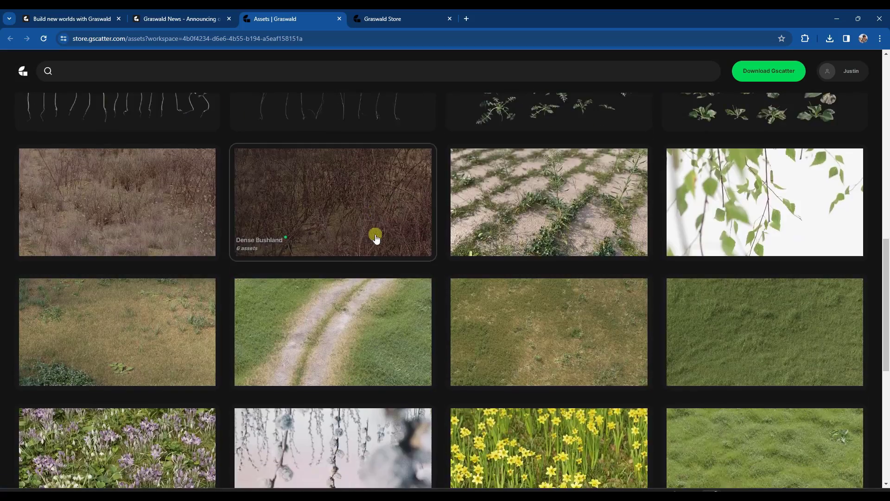
{"action": "scroll", "coordinate": [376, 238], "scroll_direction": "down", "scroll_amount": 8}
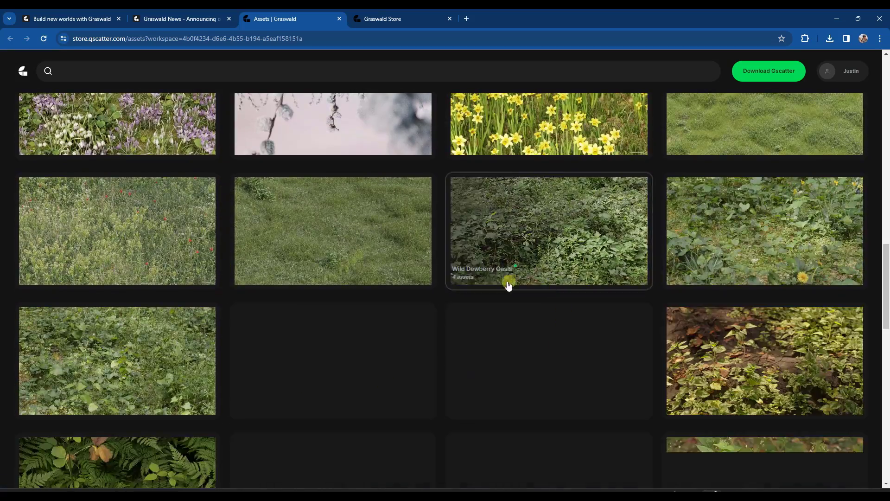
{"action": "scroll", "coordinate": [453, 278], "scroll_direction": "down", "scroll_amount": 4}
{"action": "scroll", "coordinate": [447, 279], "scroll_direction": "down", "scroll_amount": 3}
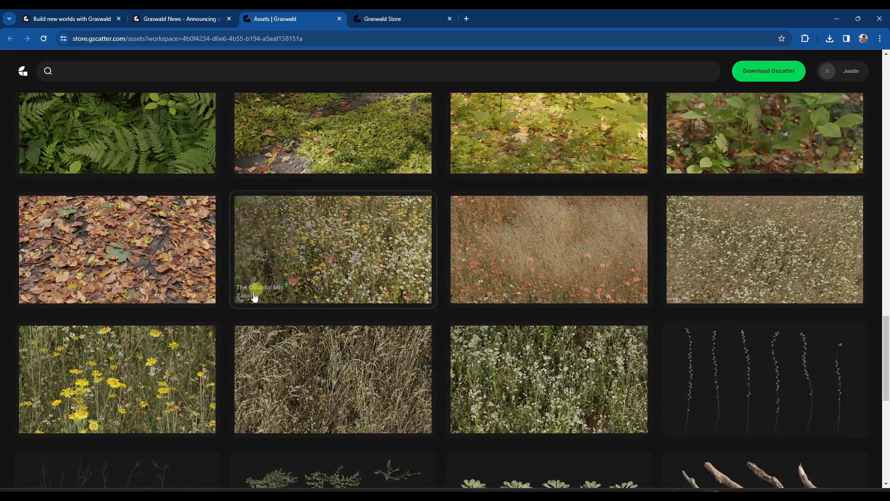
{"action": "scroll", "coordinate": [364, 374], "scroll_direction": "down", "scroll_amount": 8}
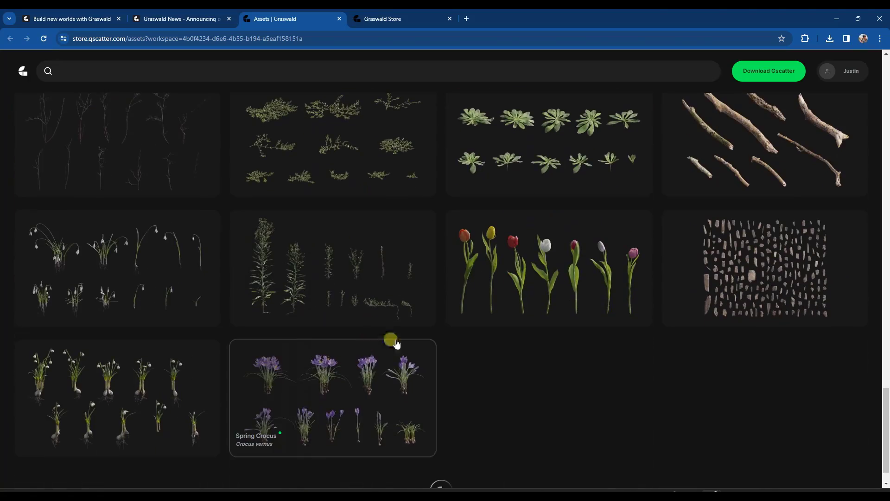
{"action": "scroll", "coordinate": [432, 342], "scroll_direction": "up", "scroll_amount": 8}
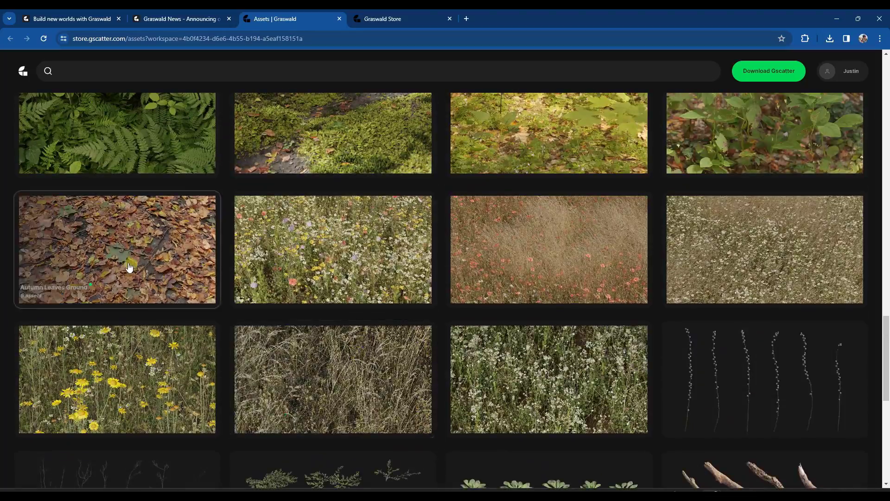
{"action": "scroll", "coordinate": [130, 268], "scroll_direction": "up", "scroll_amount": 2}
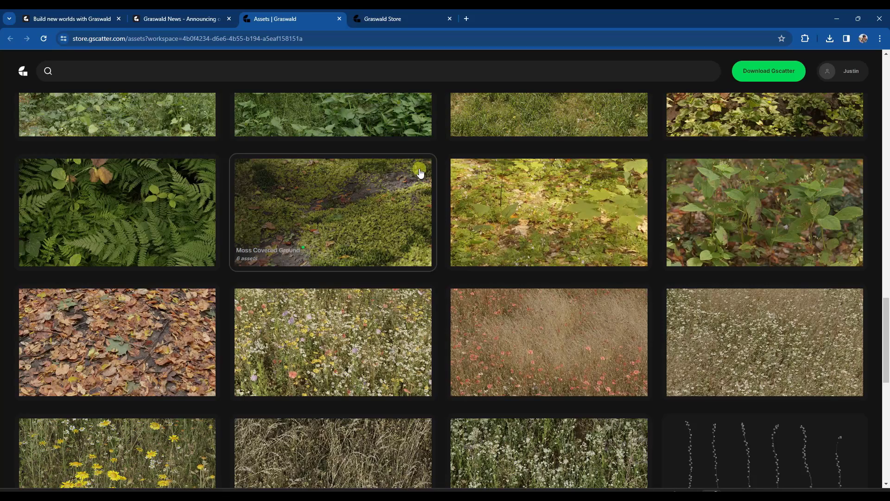
{"action": "scroll", "coordinate": [447, 204], "scroll_direction": "up", "scroll_amount": 20}
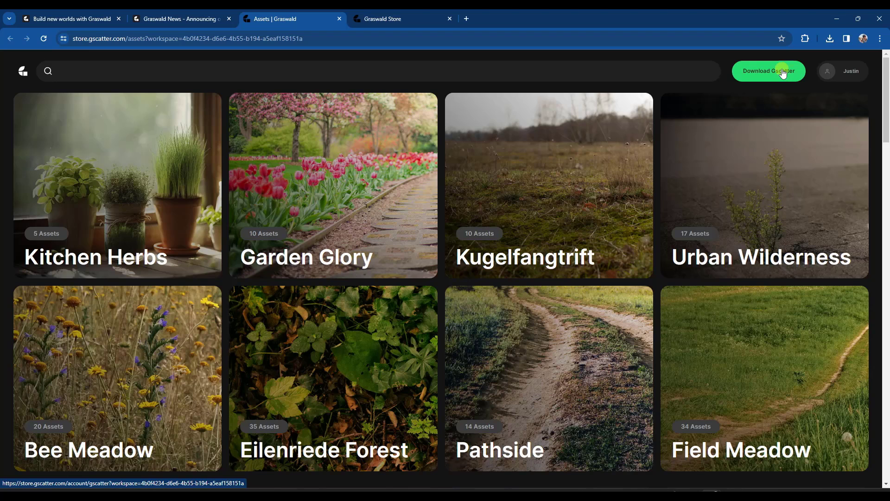
Step: Show the Graswald News funding announcement and open its graswald.ai link in a new tab
{"action": "left_click", "coordinate": [155, 23]}
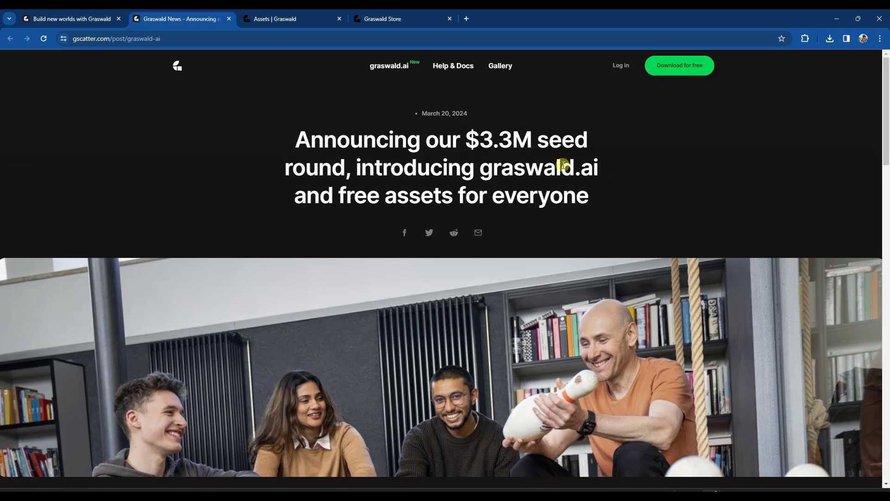
{"action": "right_click", "coordinate": [389, 68]}
{"action": "left_click", "coordinate": [420, 79]}
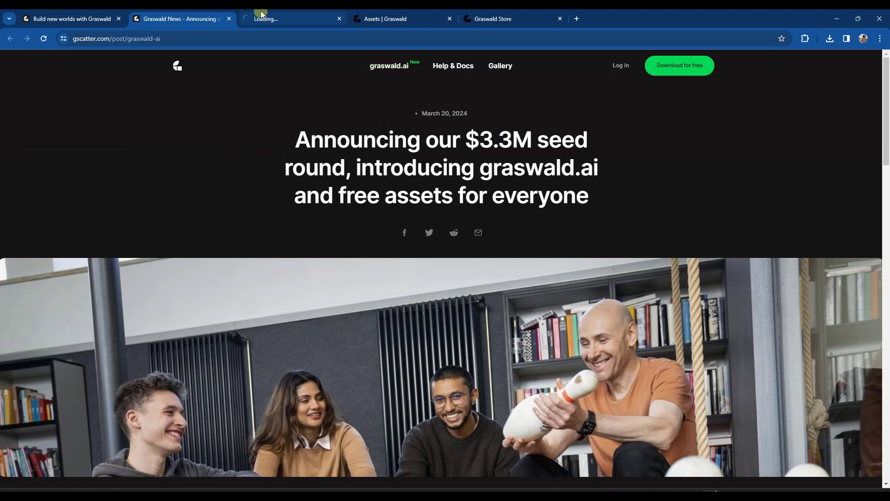
{"action": "left_click", "coordinate": [283, 18]}
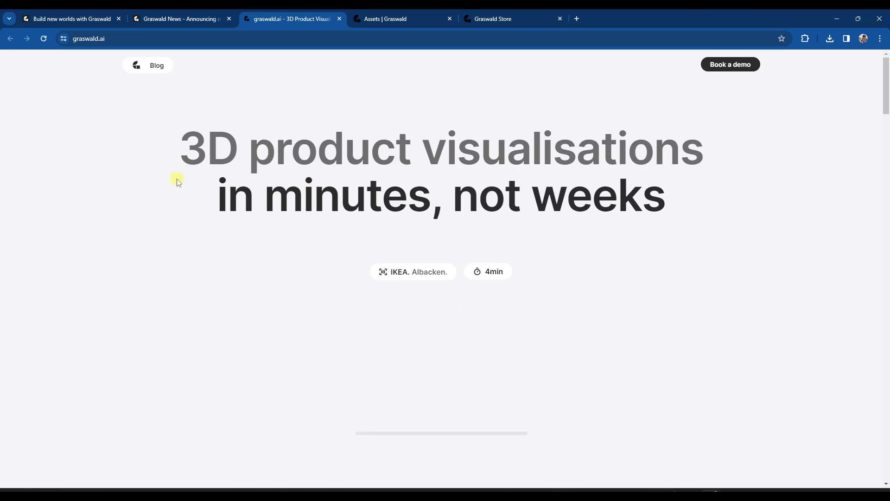
Step: Examine the sample product models on graswald.ai by rotating the IKEA chair and the woven basket in their 3D viewers
{"action": "scroll", "coordinate": [179, 211], "scroll_direction": "down", "scroll_amount": 4}
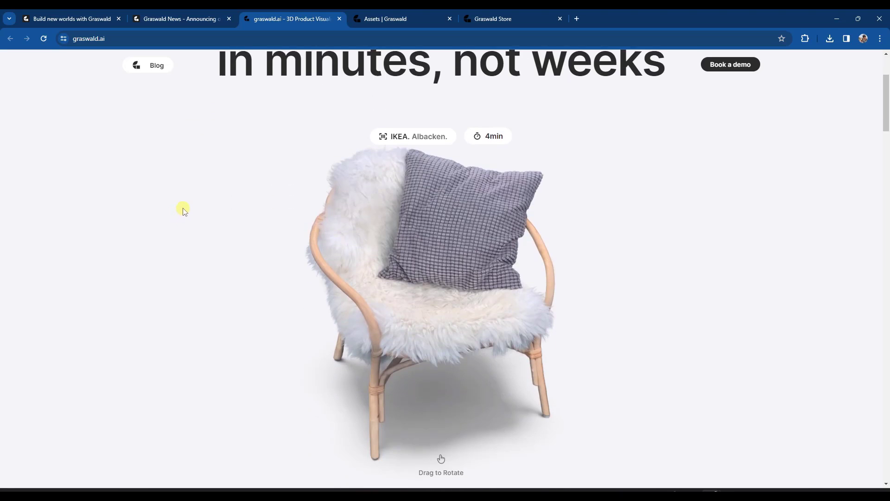
{"action": "left_click_drag", "start_coordinate": [306, 223], "coordinate": [410, 171]}
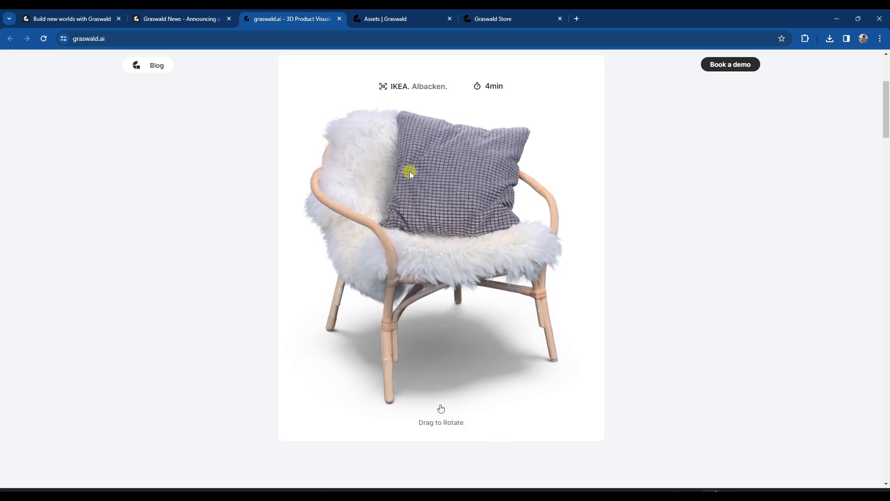
{"action": "scroll", "coordinate": [184, 343], "scroll_direction": "down", "scroll_amount": 10}
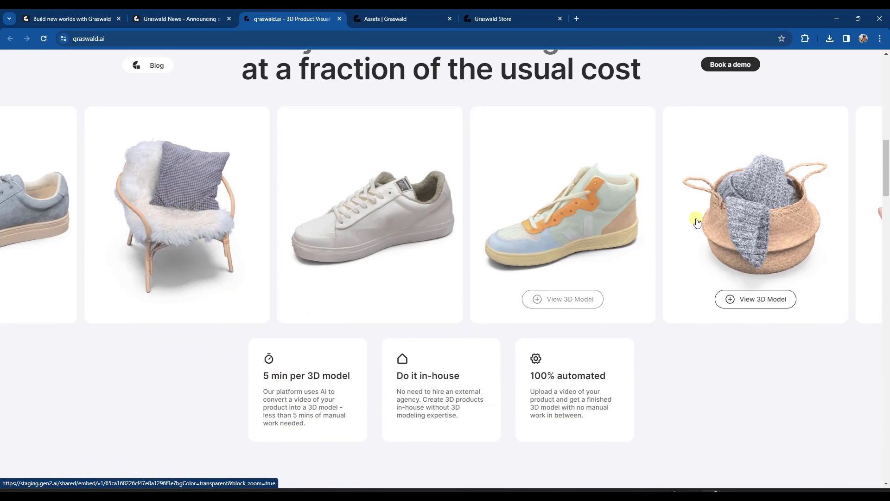
{"action": "left_click", "coordinate": [754, 223]}
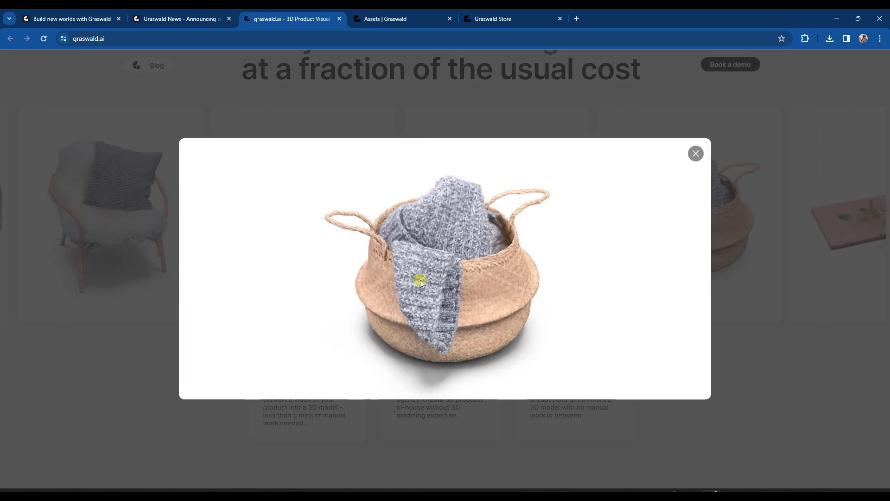
{"action": "left_click_drag", "start_coordinate": [442, 283], "coordinate": [417, 297]}
{"action": "left_click", "coordinate": [696, 153]}
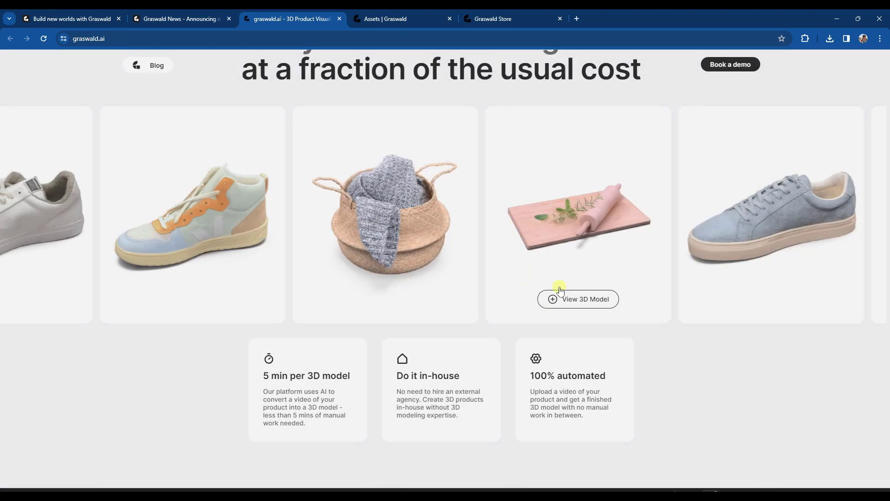
Step: Read through the remaining graswald.ai sections on platform features, capture requirements, demo booking and the individual user waitlist
{"action": "scroll", "coordinate": [317, 417], "scroll_direction": "down", "scroll_amount": 4}
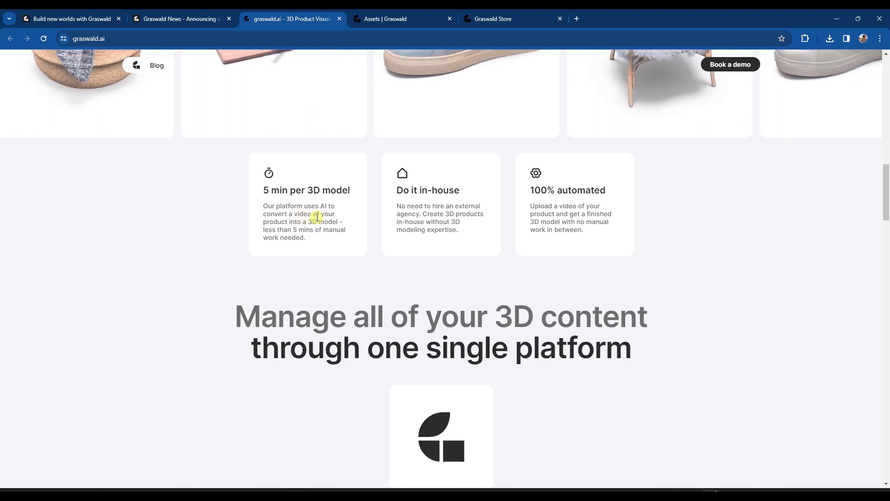
{"action": "scroll", "coordinate": [360, 276], "scroll_direction": "down", "scroll_amount": 5}
{"action": "scroll", "coordinate": [360, 276], "scroll_direction": "down", "scroll_amount": 9}
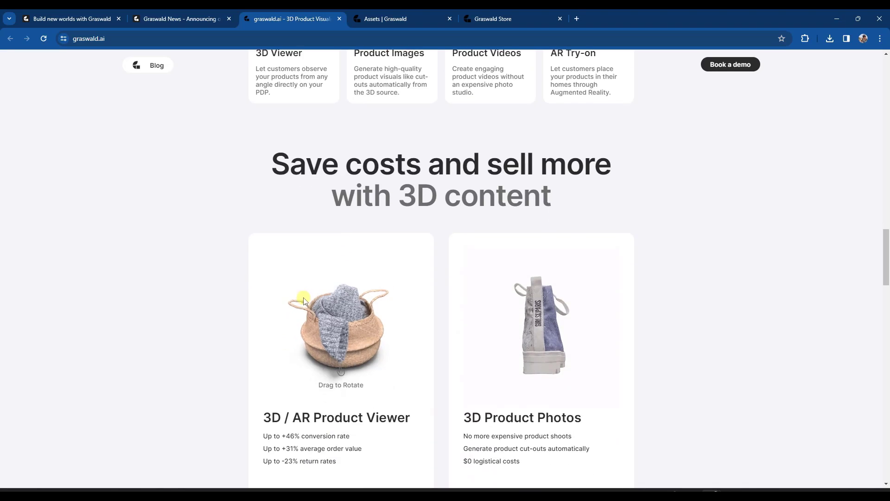
{"action": "scroll", "coordinate": [245, 274], "scroll_direction": "down", "scroll_amount": 8}
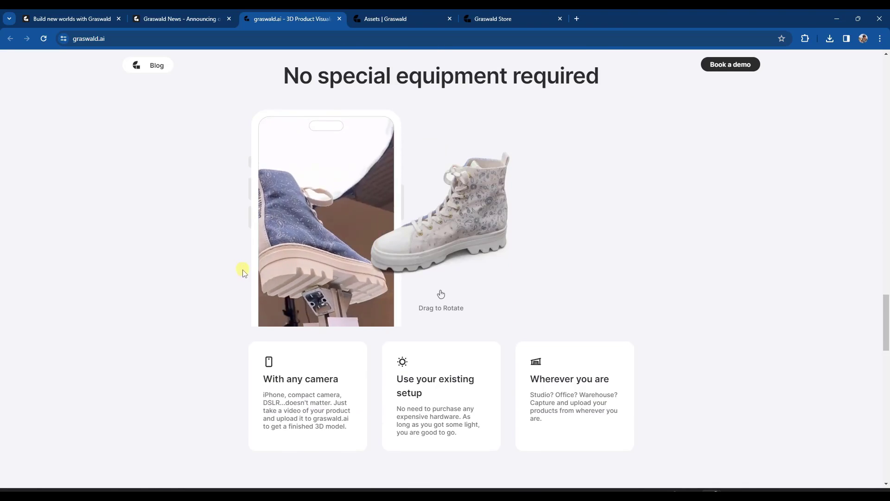
{"action": "scroll", "coordinate": [295, 274], "scroll_direction": "down", "scroll_amount": 3}
{"action": "scroll", "coordinate": [295, 274], "scroll_direction": "up", "scroll_amount": 2}
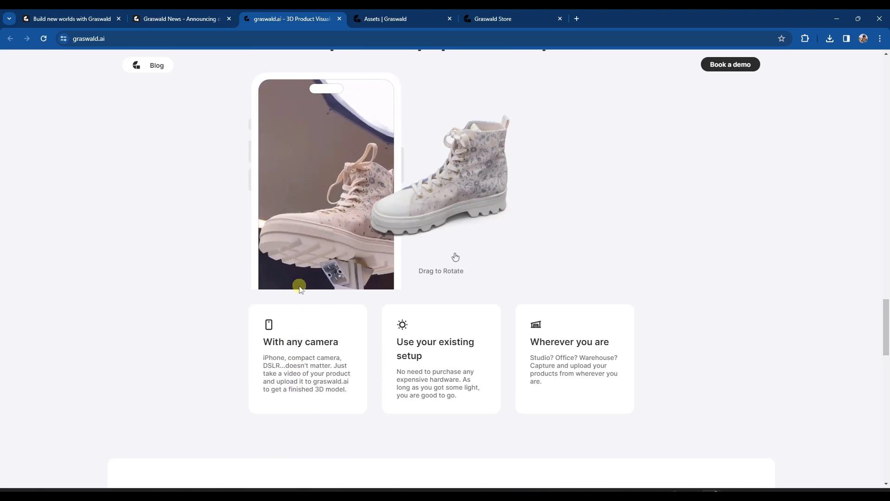
{"action": "scroll", "coordinate": [278, 287], "scroll_direction": "down", "scroll_amount": 10}
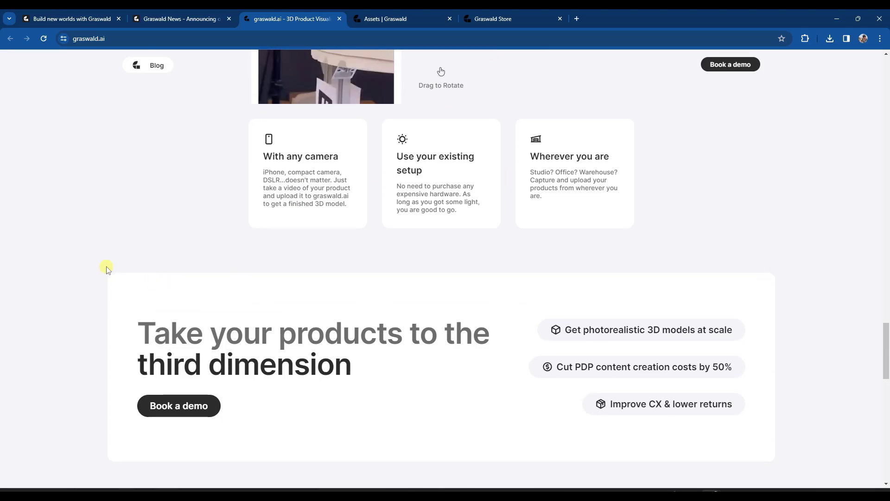
{"action": "scroll", "coordinate": [117, 260], "scroll_direction": "down", "scroll_amount": 9}
{"action": "scroll", "coordinate": [130, 260], "scroll_direction": "up", "scroll_amount": 2}
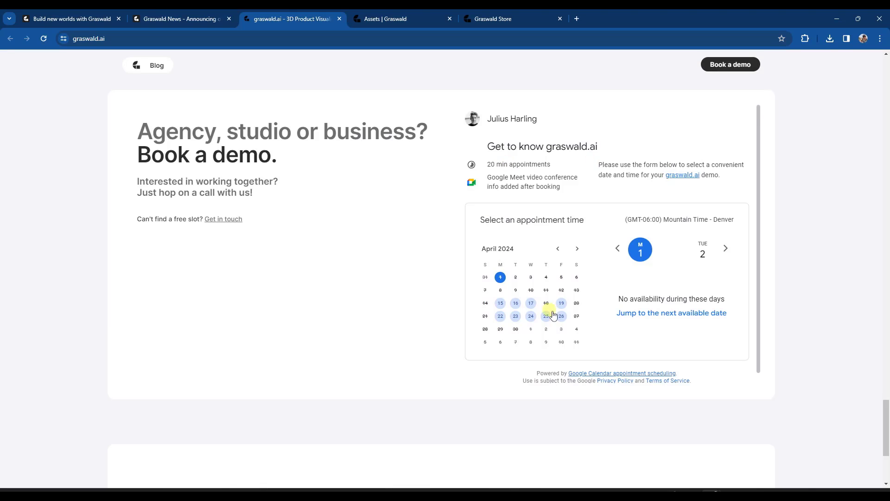
{"action": "scroll", "coordinate": [334, 240], "scroll_direction": "down", "scroll_amount": 4}
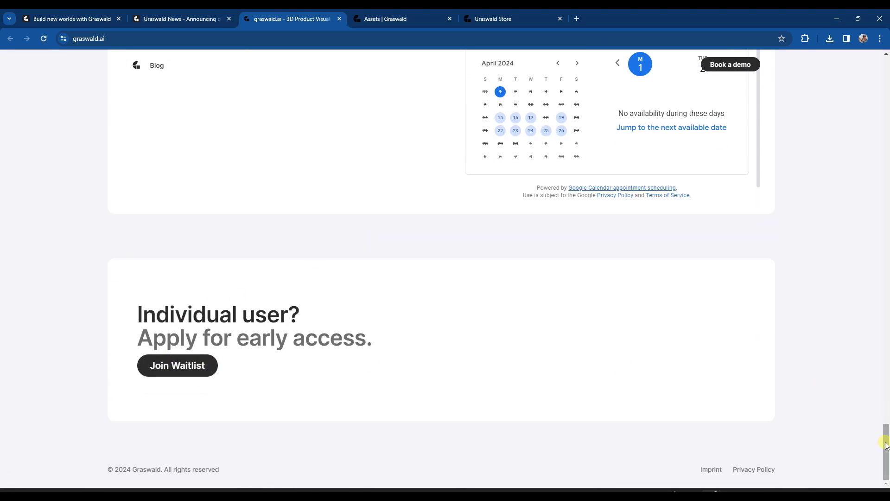
{"action": "left_click_drag", "start_coordinate": [886, 444], "coordinate": [863, 212]}
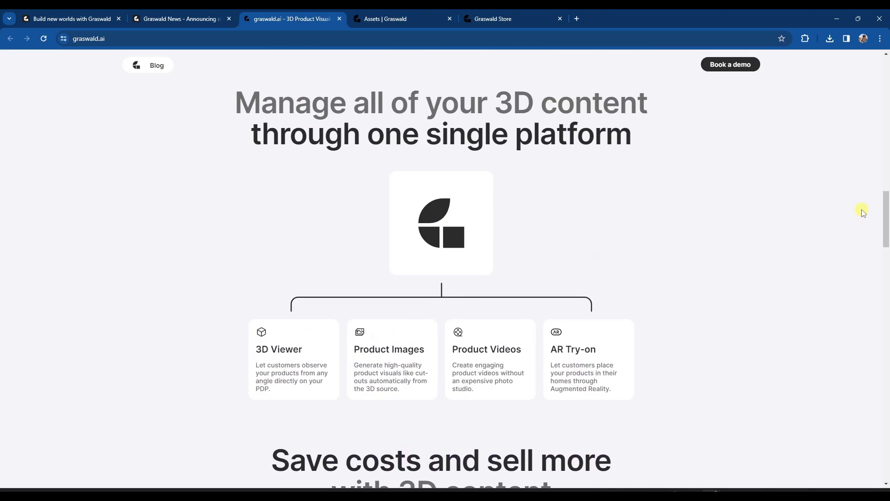
{"action": "scroll", "coordinate": [522, 278], "scroll_direction": "up", "scroll_amount": 2}
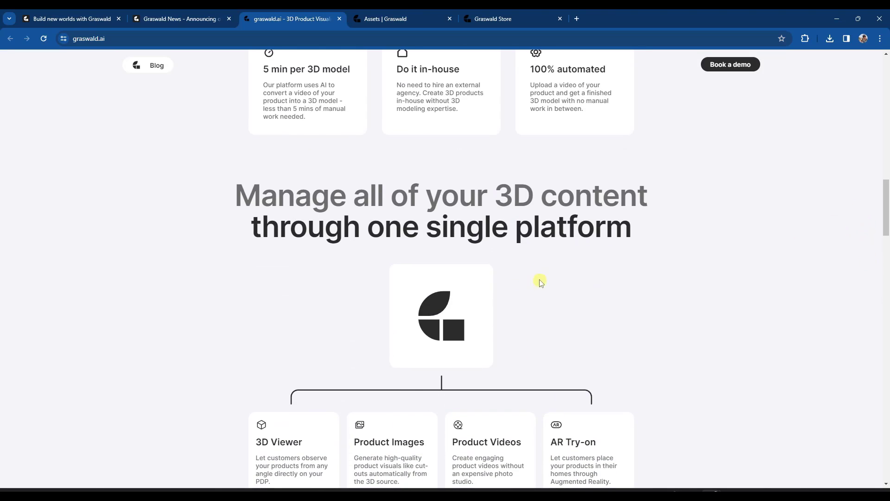
Step: Return to the announcement article and highlight the sentence about making all library assets freely available for anyone
{"action": "key", "text": "ctrl+shift+Tab"}
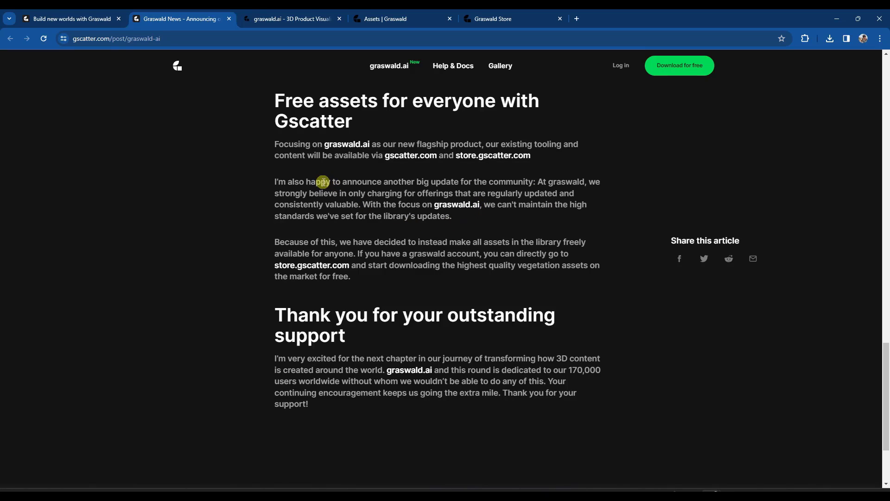
{"action": "left_click_drag", "start_coordinate": [275, 242], "coordinate": [343, 251]}
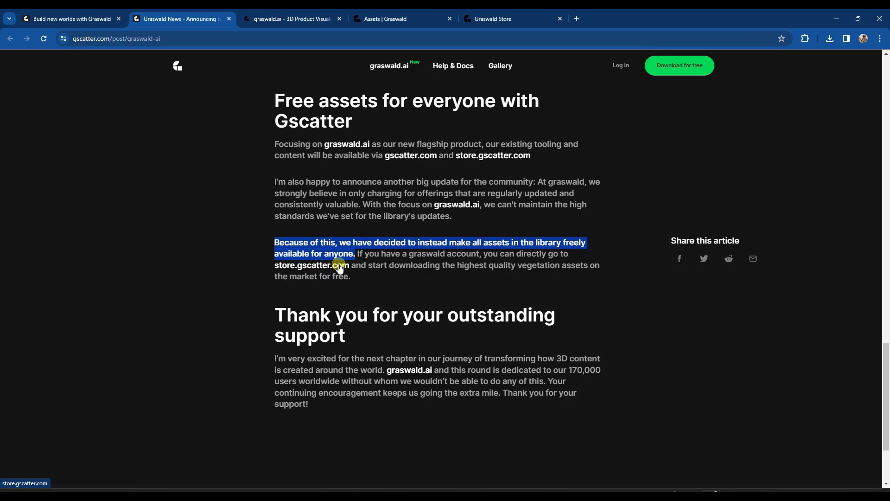
{"action": "scroll", "coordinate": [398, 227], "scroll_direction": "down", "scroll_amount": 3}
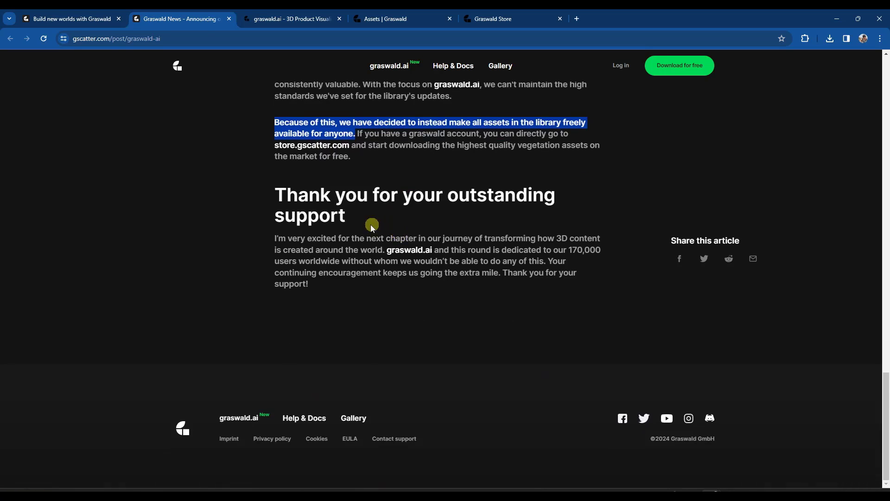
{"action": "scroll", "coordinate": [394, 222], "scroll_direction": "up", "scroll_amount": 3}
{"action": "scroll", "coordinate": [366, 216], "scroll_direction": "down", "scroll_amount": 1}
Step: Switch to the Graswald Store tab and look through its vegetation collections and individual plant assets
{"action": "key", "text": "ctrl+5"}
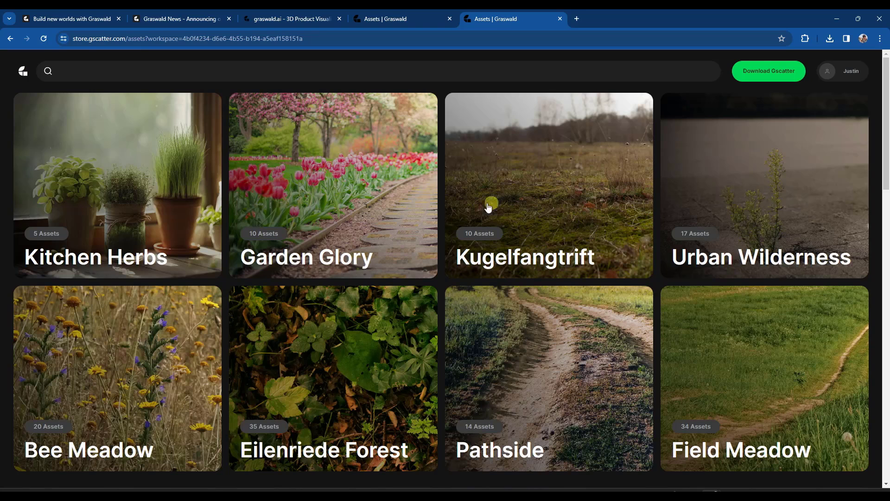
{"action": "scroll", "coordinate": [288, 225], "scroll_direction": "down", "scroll_amount": 4}
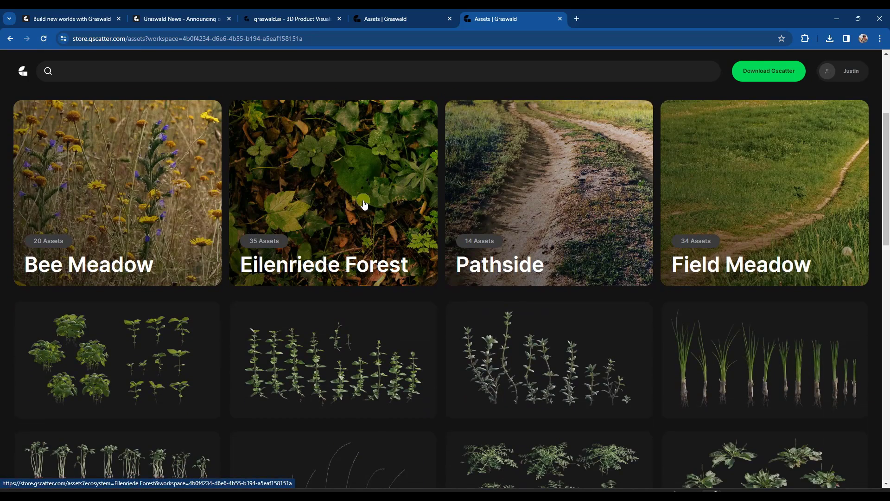
{"action": "scroll", "coordinate": [371, 203], "scroll_direction": "up", "scroll_amount": 1}
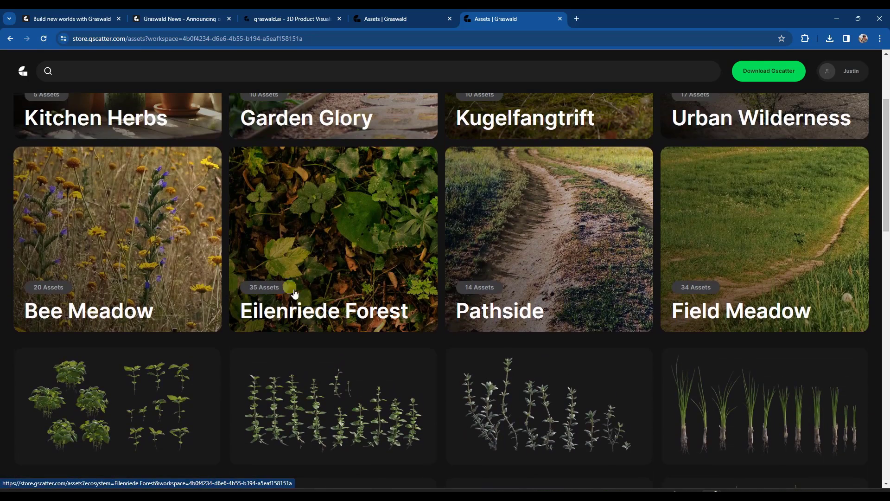
{"action": "scroll", "coordinate": [357, 214], "scroll_direction": "down", "scroll_amount": 4}
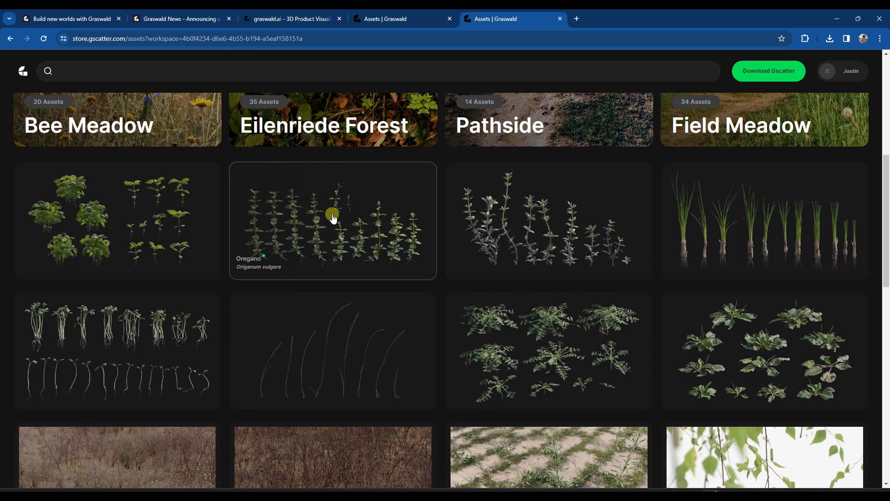
Step: Preview several plant assets, including Oregano, Perennial Ryegrass and Broadleaf Plantain, and check the download formats offered for Broadleaf Plantain
{"action": "left_click", "coordinate": [500, 176]}
{"action": "left_click", "coordinate": [264, 119]}
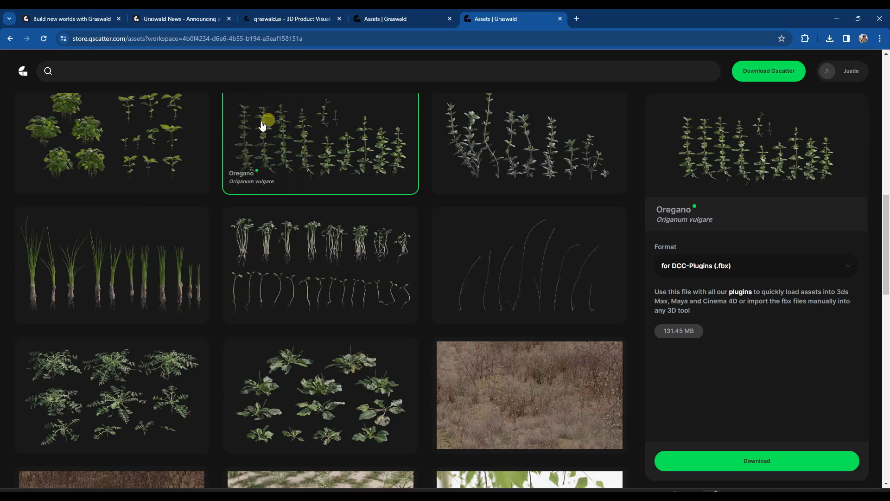
{"action": "left_click", "coordinate": [123, 162]}
{"action": "left_click", "coordinate": [190, 260]}
{"action": "left_click", "coordinate": [324, 263]}
{"action": "left_click", "coordinate": [507, 264]}
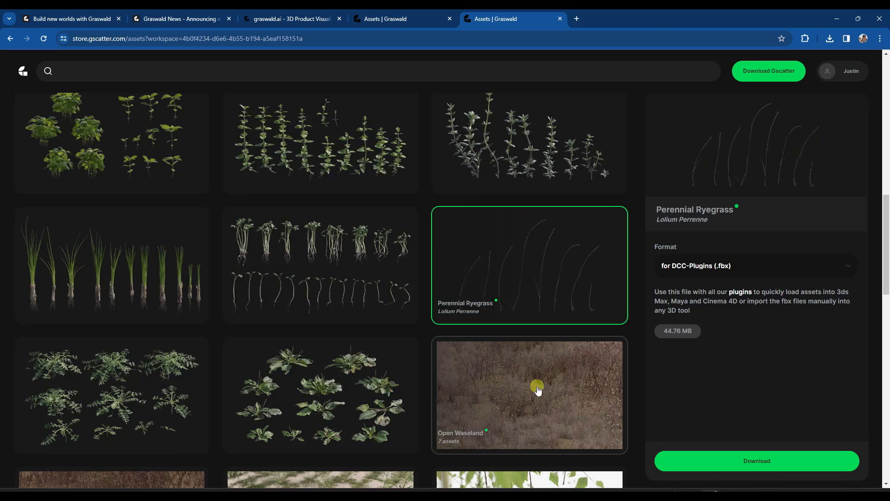
{"action": "left_click", "coordinate": [533, 388]}
{"action": "left_click", "coordinate": [333, 388]}
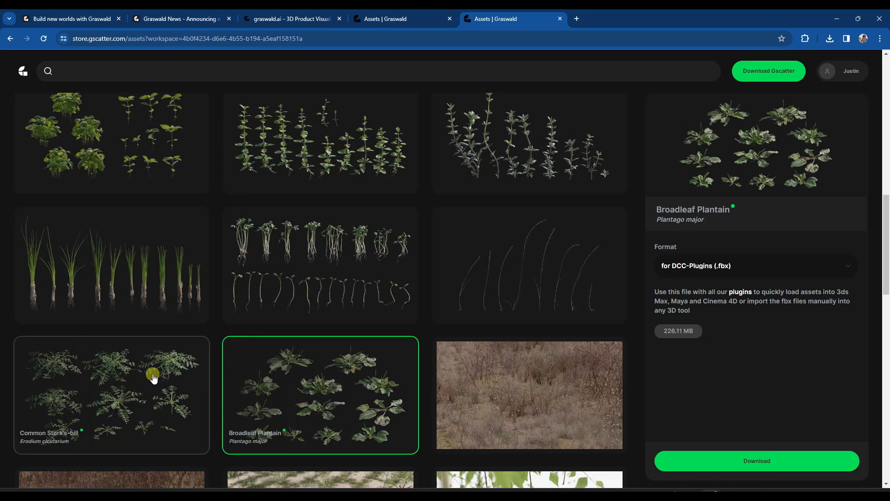
{"action": "left_click", "coordinate": [748, 264]}
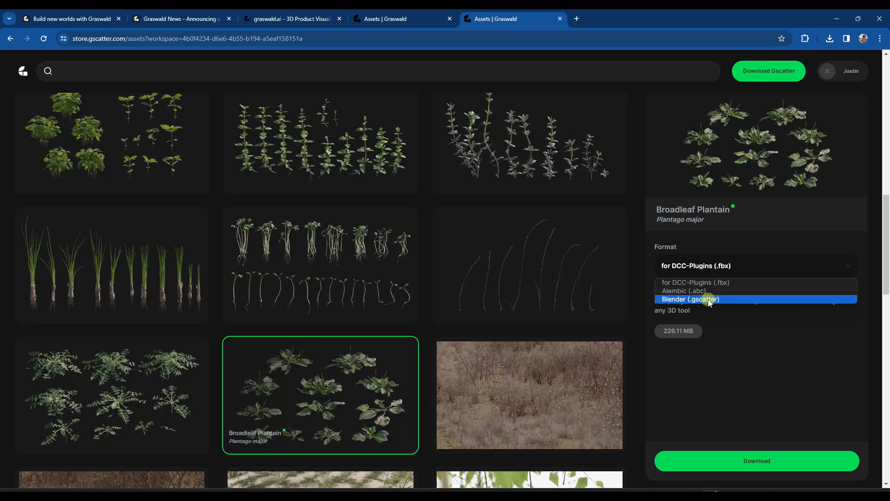
{"action": "left_click", "coordinate": [722, 308]}
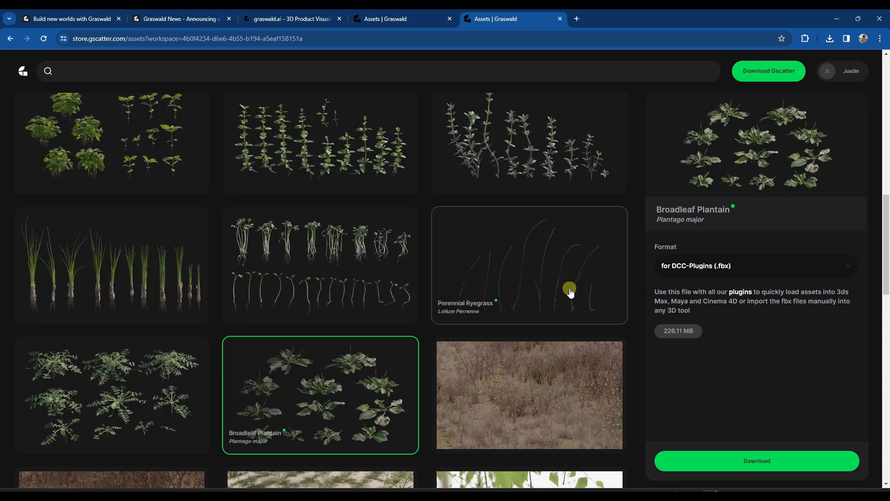
Step: Open the Field Meadow collection and look through its environments and plants
{"action": "scroll", "coordinate": [487, 288], "scroll_direction": "up", "scroll_amount": 10}
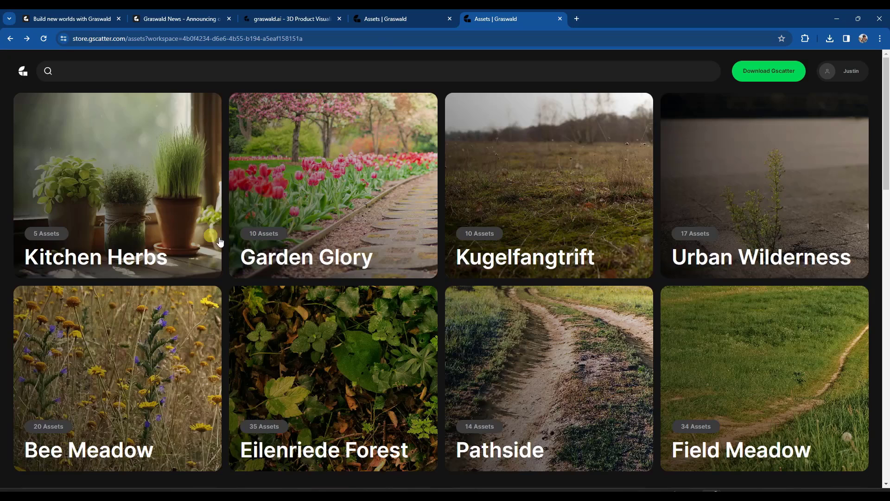
{"action": "scroll", "coordinate": [581, 301], "scroll_direction": "down", "scroll_amount": 1}
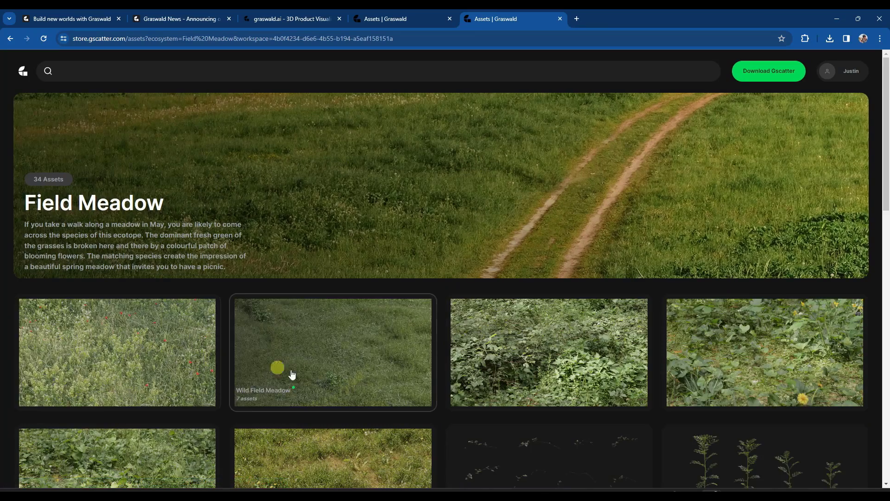
{"action": "scroll", "coordinate": [395, 307], "scroll_direction": "down", "scroll_amount": 2}
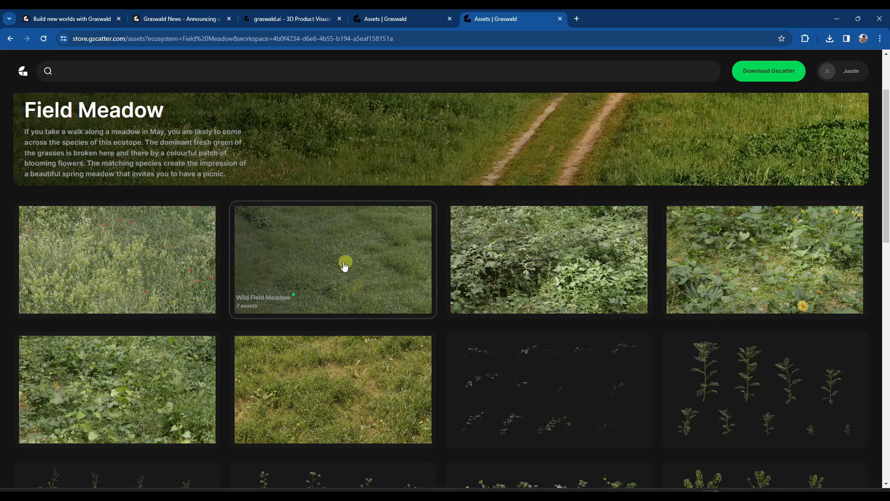
{"action": "scroll", "coordinate": [359, 375], "scroll_direction": "down", "scroll_amount": 3}
{"action": "scroll", "coordinate": [373, 348], "scroll_direction": "up", "scroll_amount": 2}
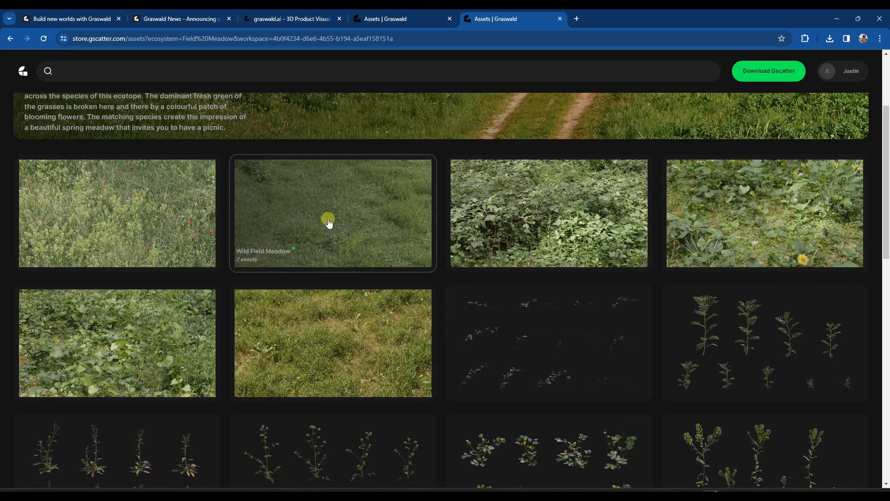
Step: Download the Wild Field Meadow environment and open the page listing the available Gscatter add-on versions
{"action": "left_click", "coordinate": [328, 223]}
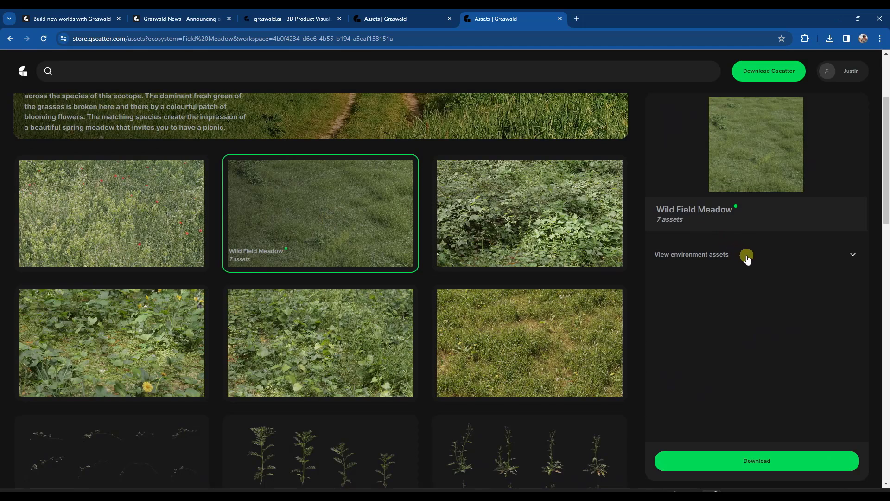
{"action": "left_click", "coordinate": [764, 466]}
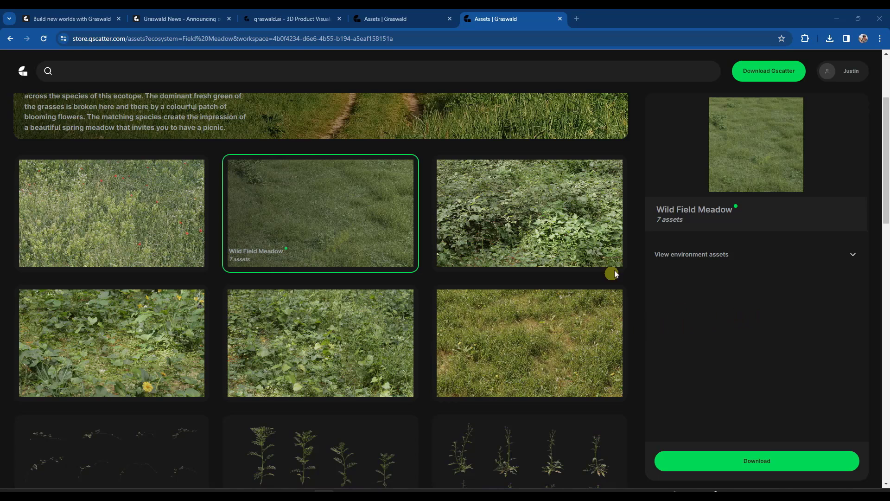
{"action": "left_click", "coordinate": [780, 73]}
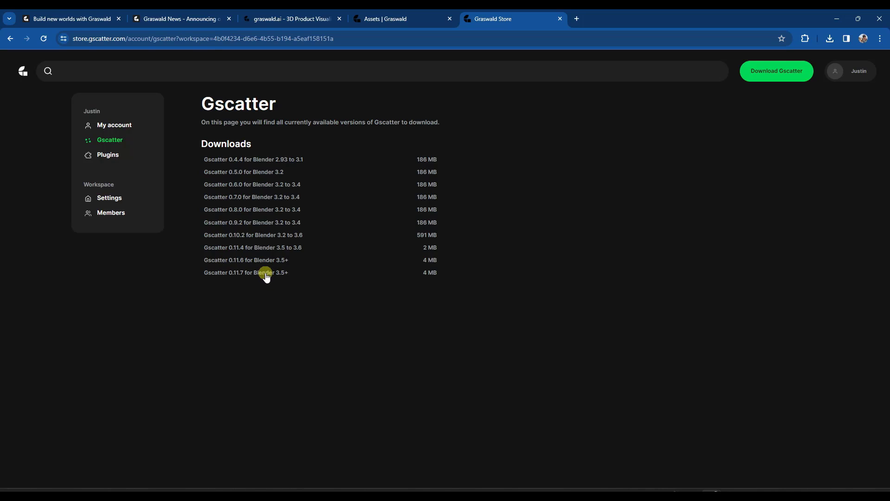
Step: Switch to Blender, frame the plane and expand the GScatter add-on's settings in the preferences
{"action": "left_click", "coordinate": [845, 16]}
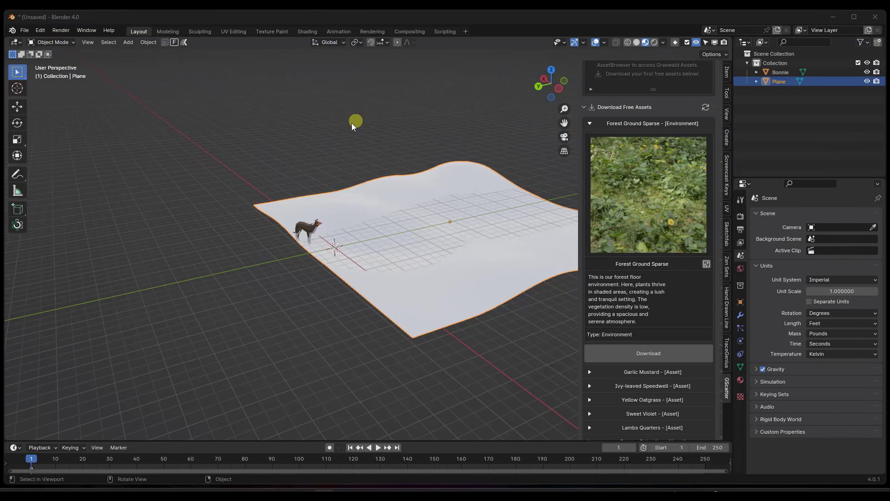
{"action": "key", "text": "KP_Decimal"}
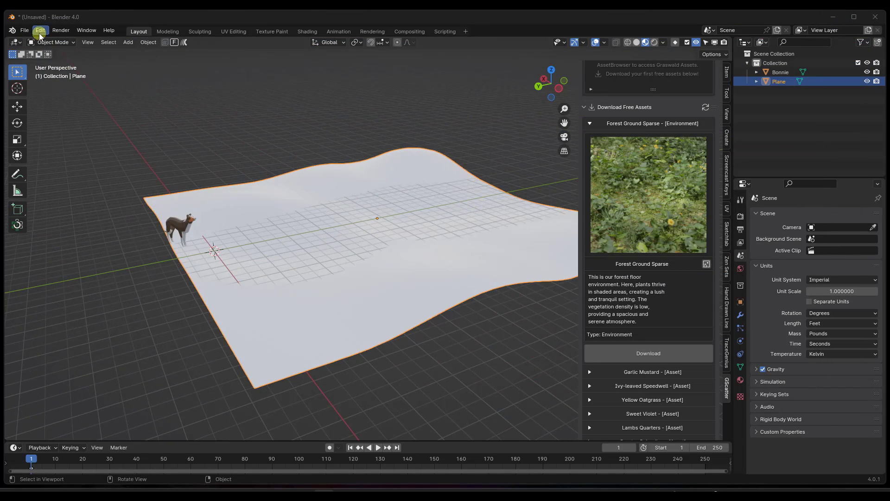
{"action": "left_click", "coordinate": [39, 31]}
{"action": "left_click", "coordinate": [64, 149]}
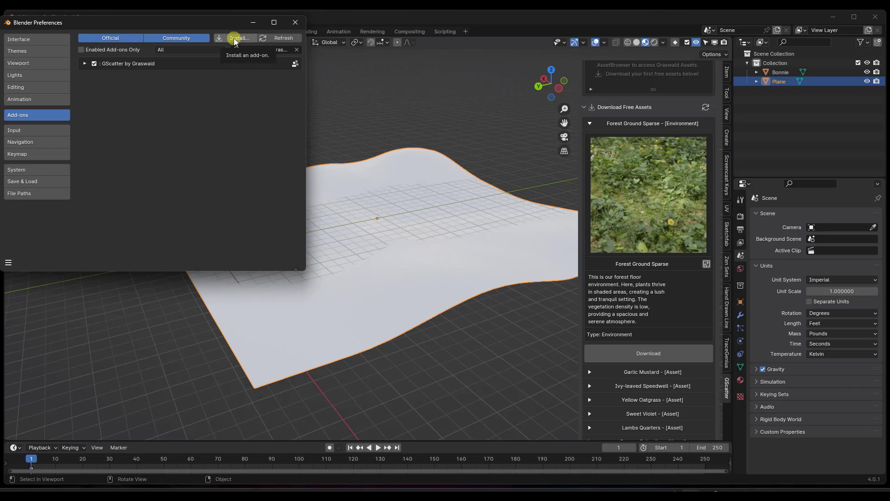
{"action": "left_click", "coordinate": [85, 63]}
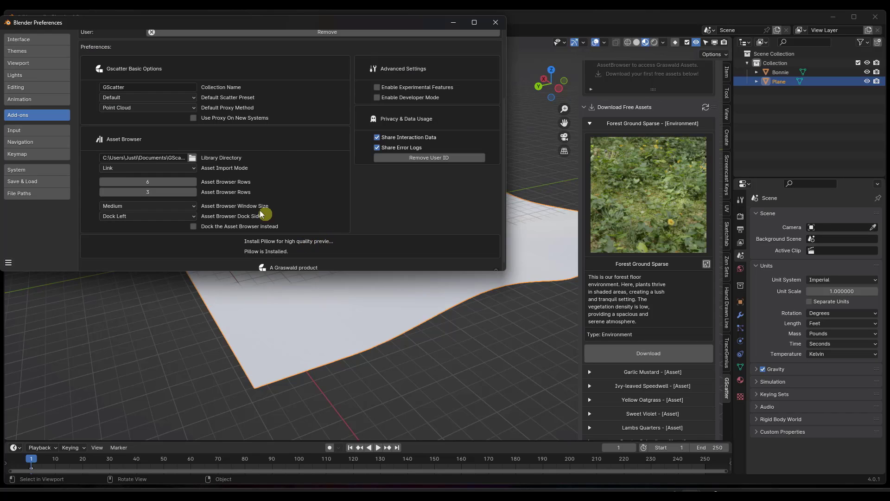
Step: Set the GScatter library directory to E:\Assets\BlenderAssets\Assets - Graswald\
{"action": "left_click", "coordinate": [192, 158]}
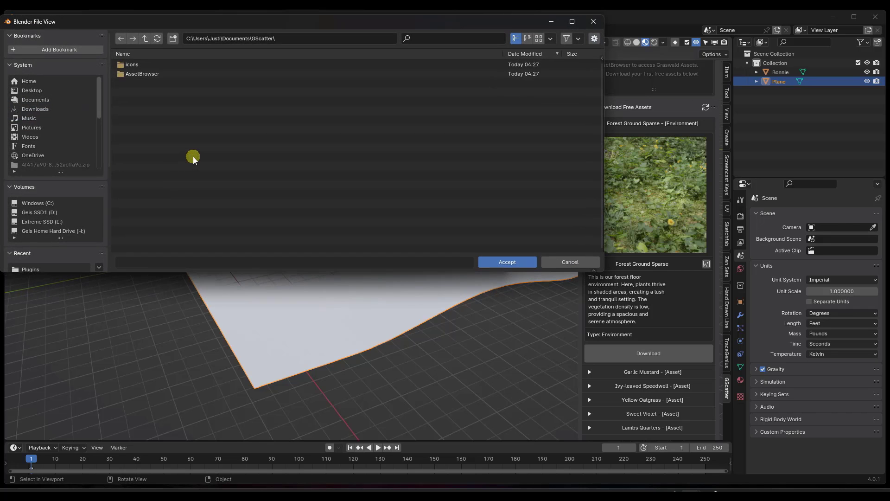
{"action": "left_click", "coordinate": [65, 223]}
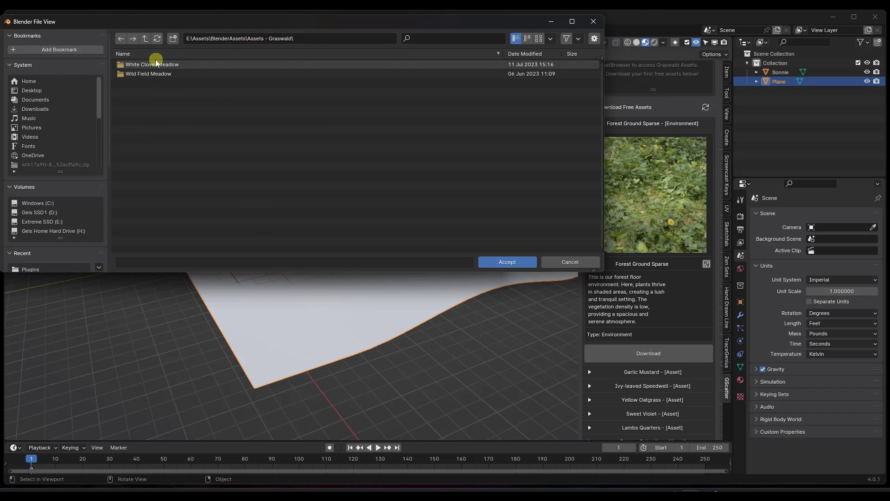
{"action": "left_click", "coordinate": [507, 266]}
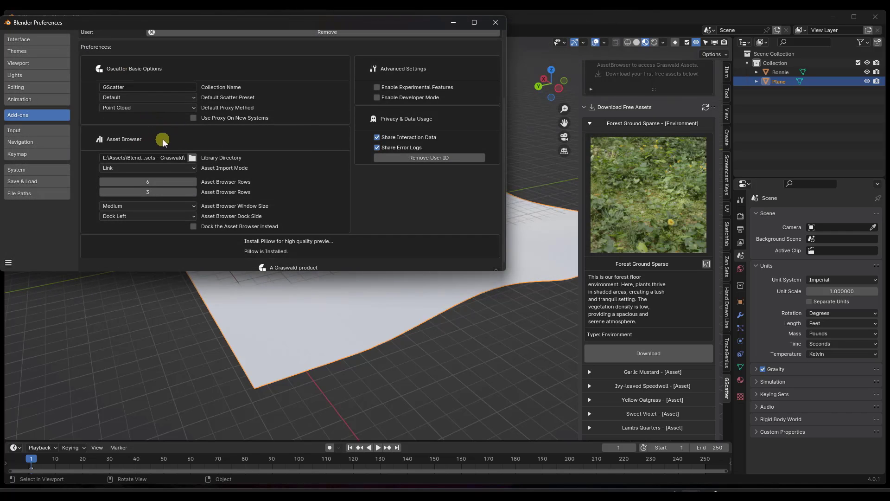
Step: Set GScatter's asset import mode to Append and look over the remaining add-on settings
{"action": "left_click", "coordinate": [144, 168]}
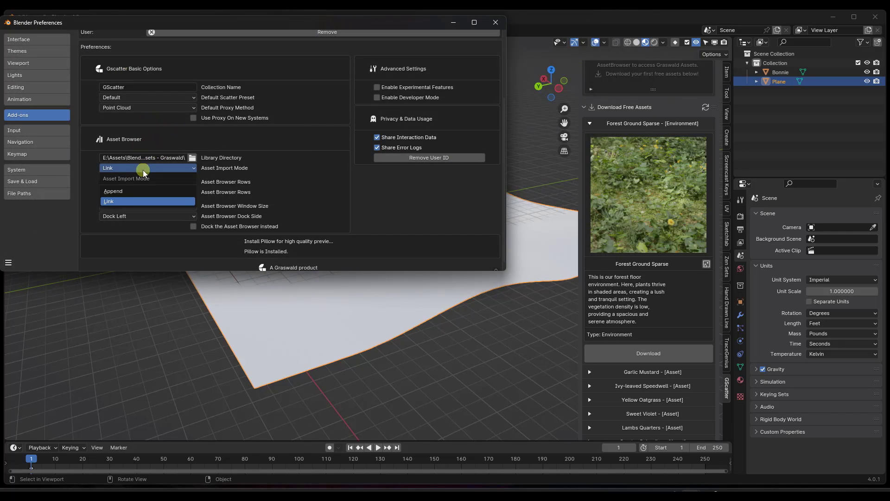
{"action": "left_click", "coordinate": [120, 192]}
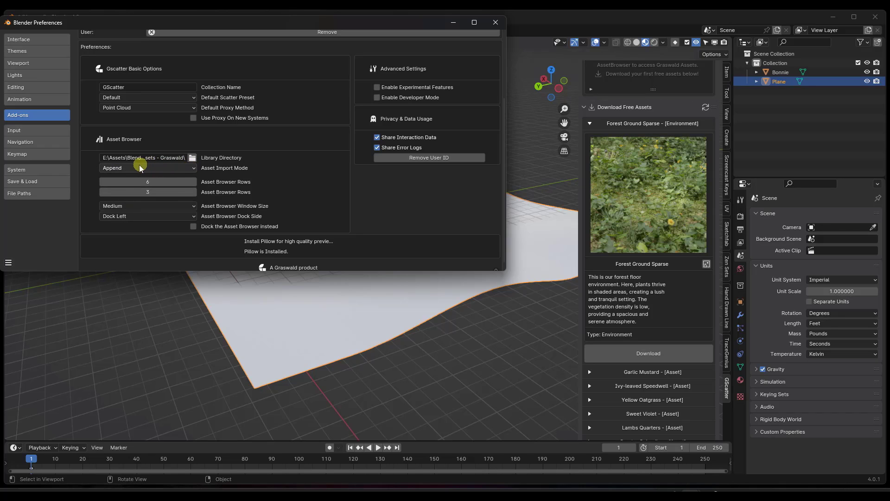
{"action": "scroll", "coordinate": [298, 190], "scroll_direction": "down", "scroll_amount": 1}
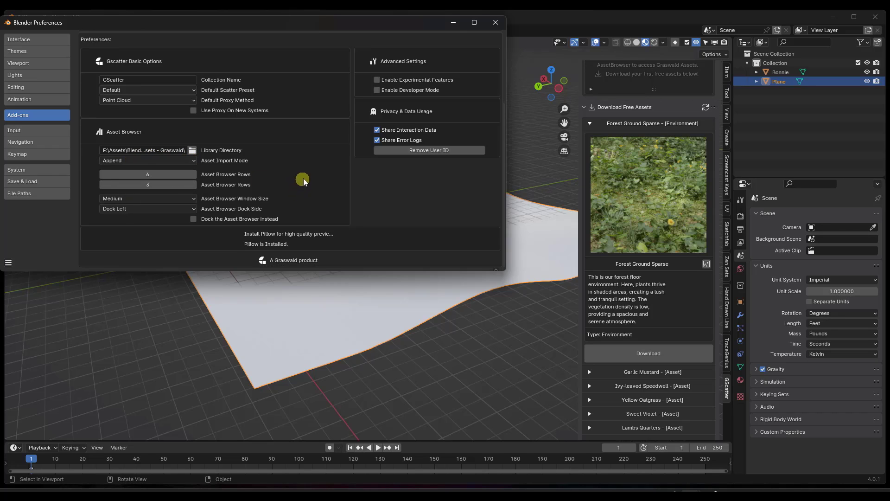
{"action": "scroll", "coordinate": [304, 181], "scroll_direction": "up", "scroll_amount": 5}
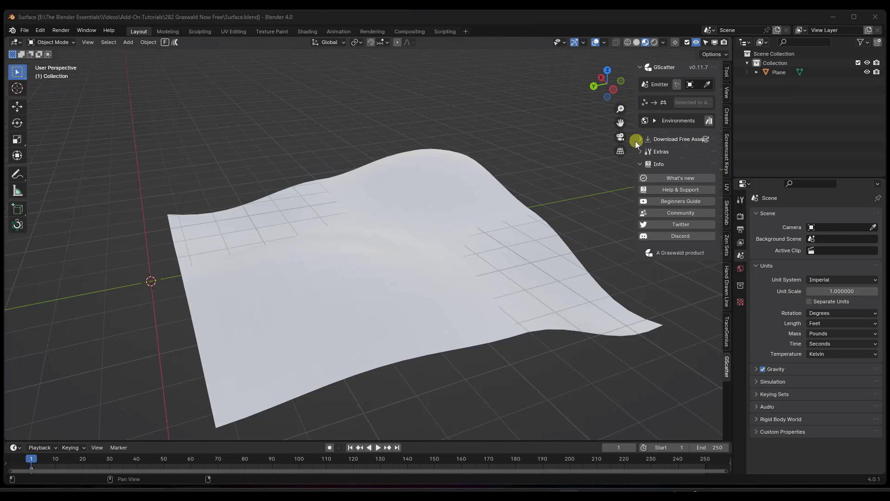
Step: Widen the GScatter sidebar and assign the wavy plane as the scatter emitter
{"action": "left_click_drag", "start_coordinate": [637, 144], "coordinate": [582, 142]}
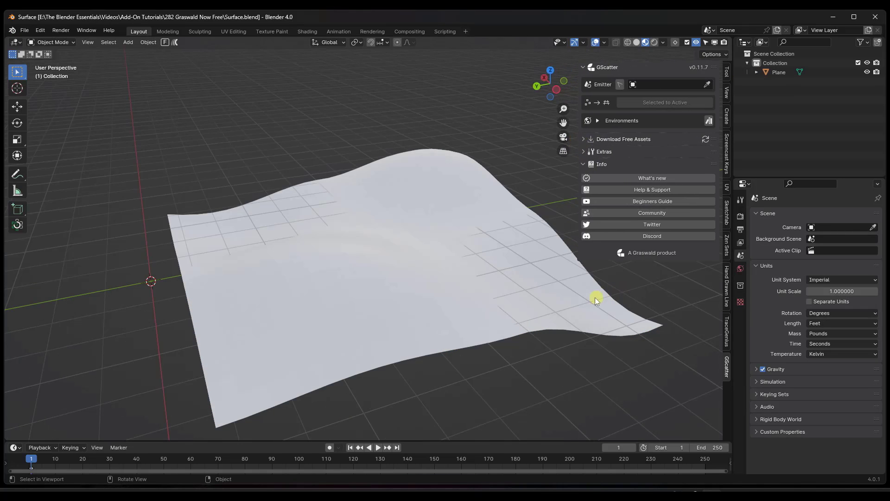
{"action": "key", "text": "n"}
{"action": "key", "text": "n"}
{"action": "left_click", "coordinate": [707, 83]}
{"action": "left_click", "coordinate": [396, 221]}
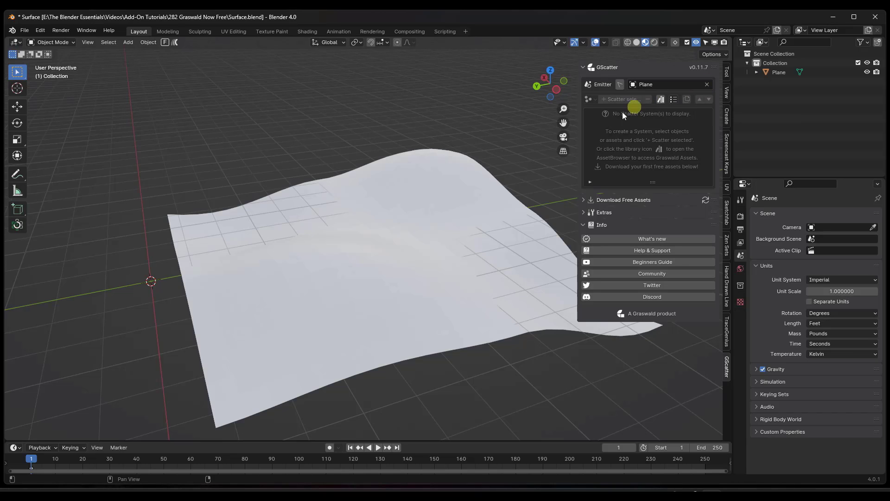
{"action": "middle_click_drag", "start_coordinate": [401, 193], "coordinate": [521, 212], "text": "shift"}
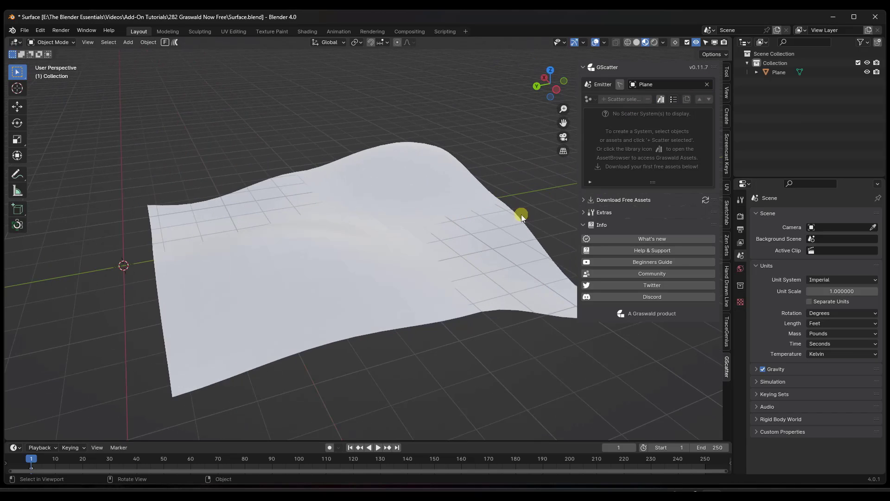
Step: Expand the list of free downloadable assets in GScatter and take a closer look at the terrain
{"action": "left_click", "coordinate": [581, 201]}
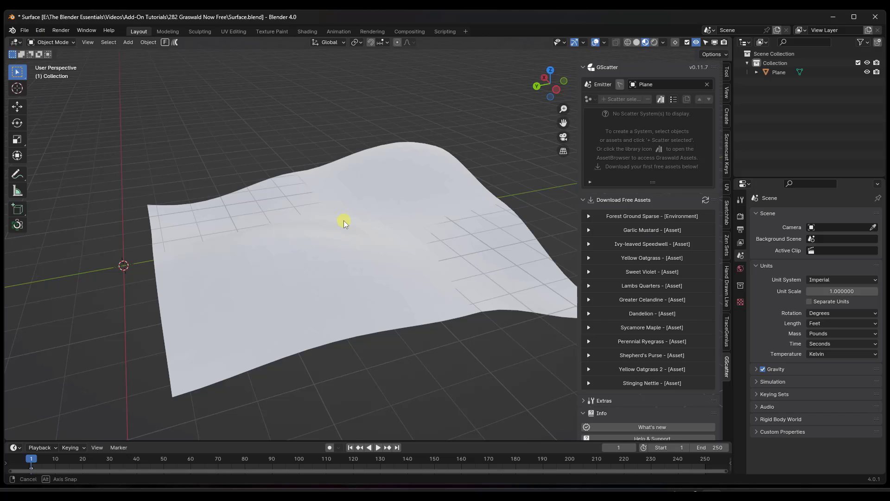
{"action": "scroll", "coordinate": [344, 220], "scroll_direction": "up", "scroll_amount": 1}
{"action": "scroll", "coordinate": [454, 274], "scroll_direction": "up", "scroll_amount": 3}
{"action": "scroll", "coordinate": [457, 260], "scroll_direction": "down", "scroll_amount": 1}
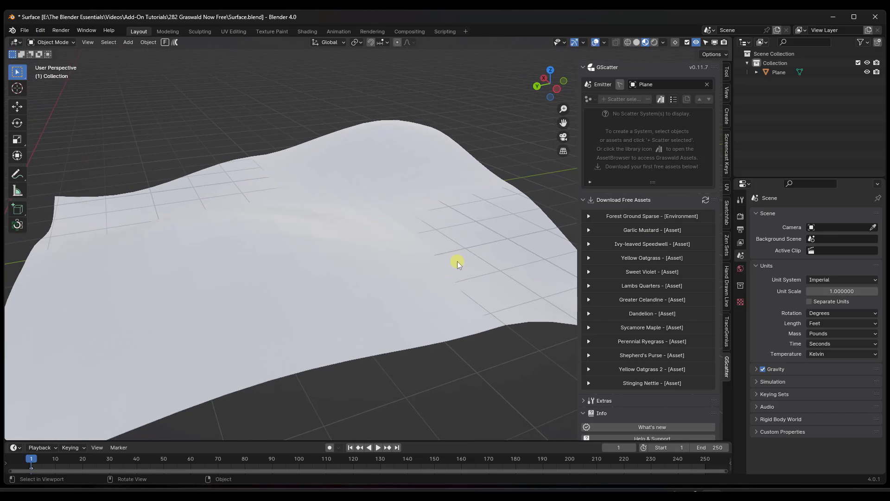
Step: Open the GScatter asset browser and pick the Wild Field Meadow environment
{"action": "left_click", "coordinate": [660, 100]}
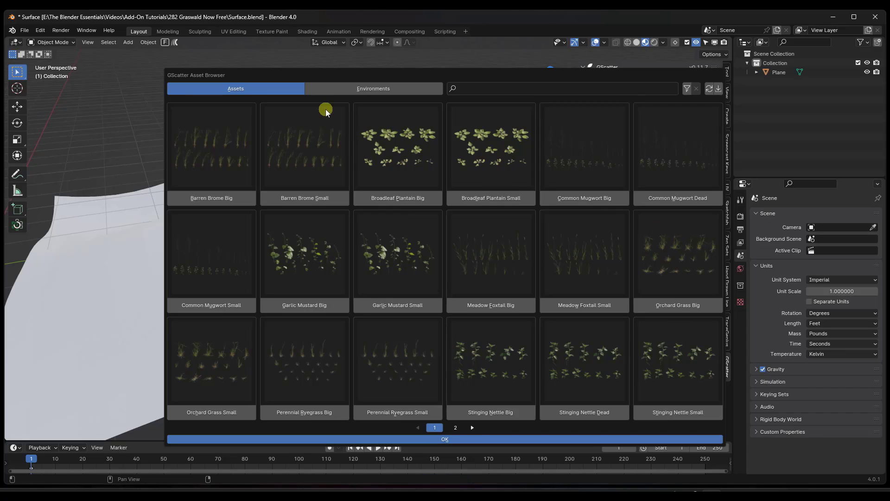
{"action": "left_click", "coordinate": [364, 89]}
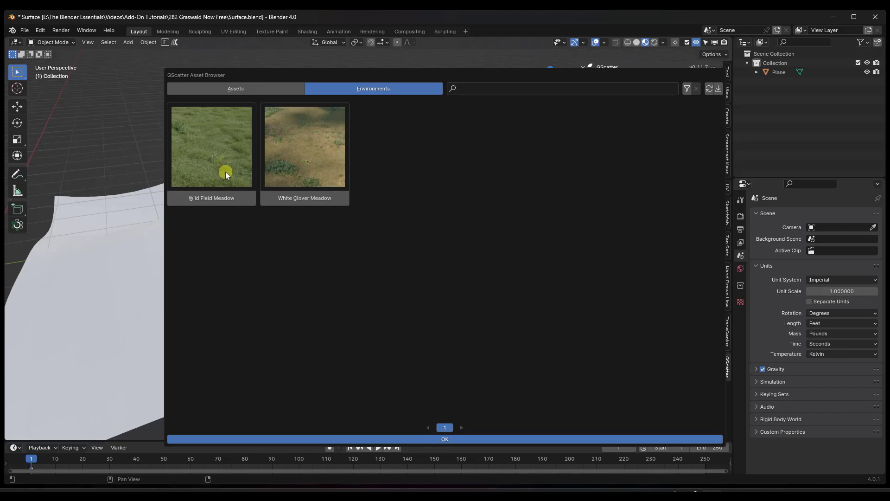
{"action": "left_click", "coordinate": [209, 202]}
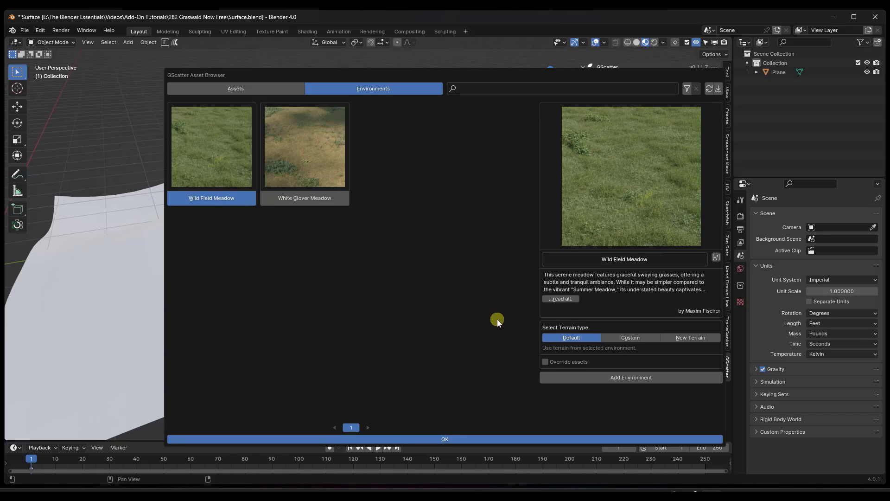
Step: Compare the terrain types, assign the wavy plane as the custom terrain and add the Wild Field Meadow environment to it
{"action": "left_click", "coordinate": [630, 338]}
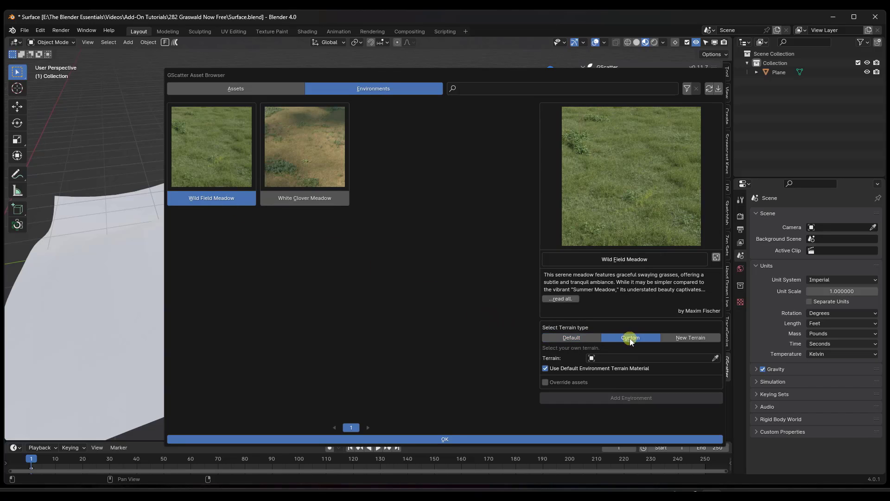
{"action": "left_click", "coordinate": [685, 339]}
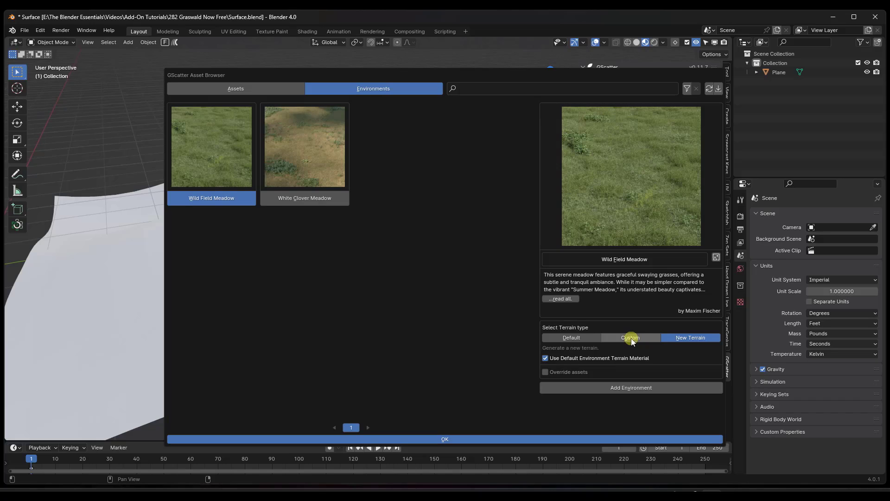
{"action": "left_click", "coordinate": [581, 337]}
{"action": "left_click", "coordinate": [620, 338]}
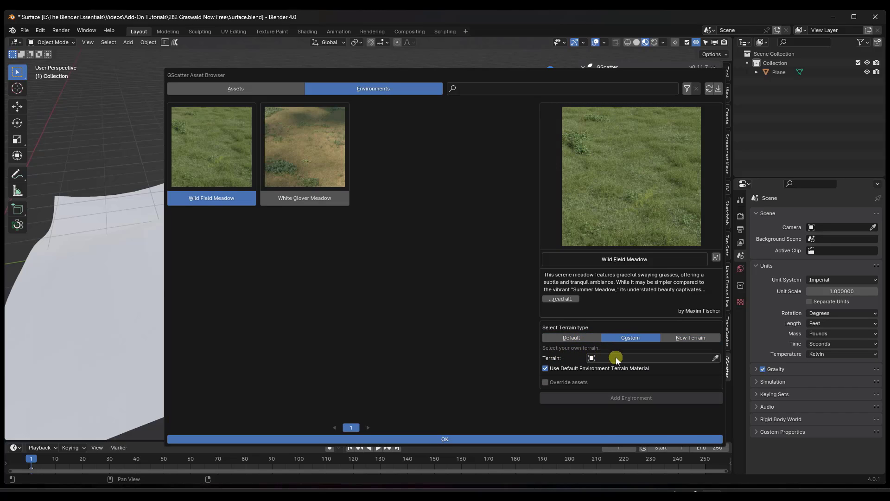
{"action": "left_click", "coordinate": [717, 358]}
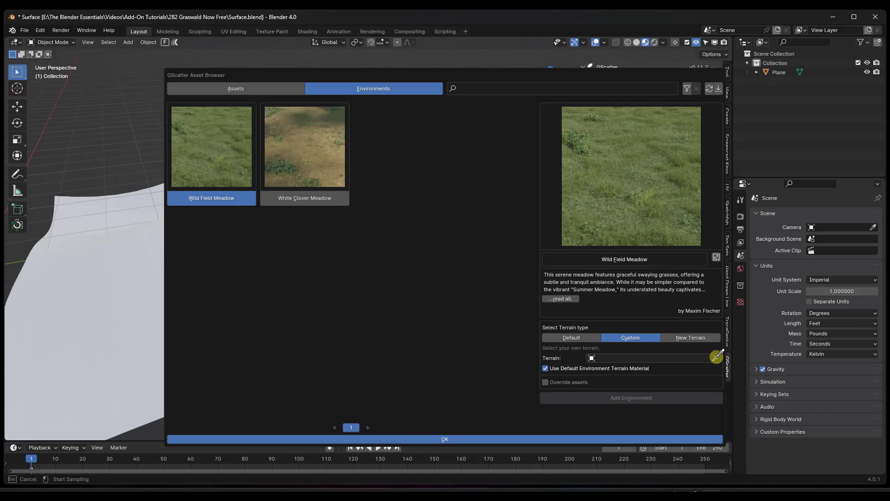
{"action": "left_click", "coordinate": [137, 267]}
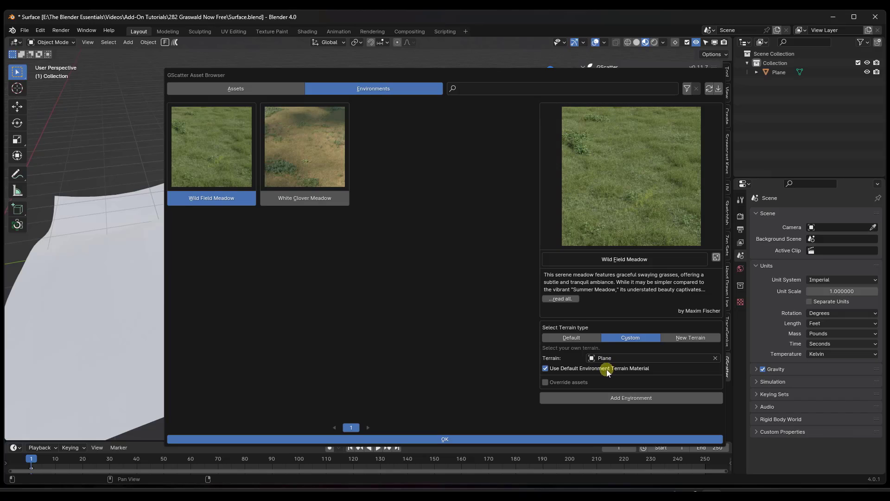
{"action": "left_click", "coordinate": [621, 398]}
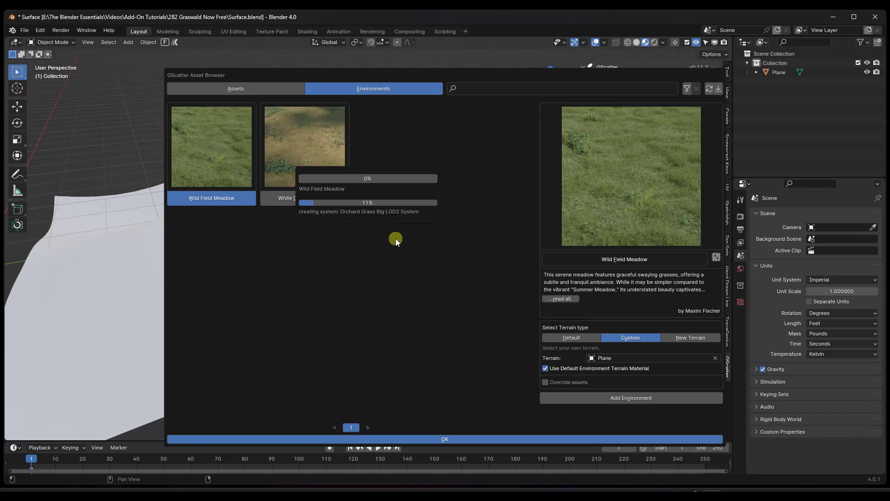
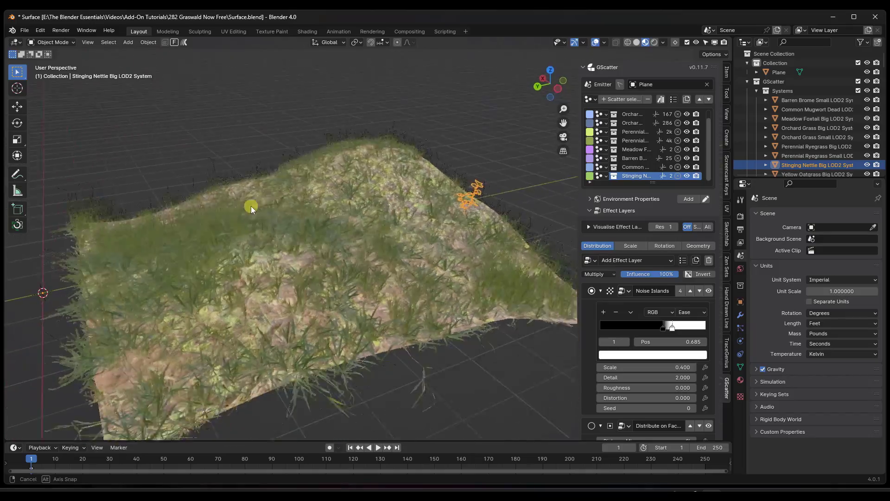
Step: Look over the scattered meadow up close, widen the GScatter sidebar and highlight the Orchard Grass Small system
{"action": "scroll", "coordinate": [328, 216], "scroll_direction": "up", "scroll_amount": 4}
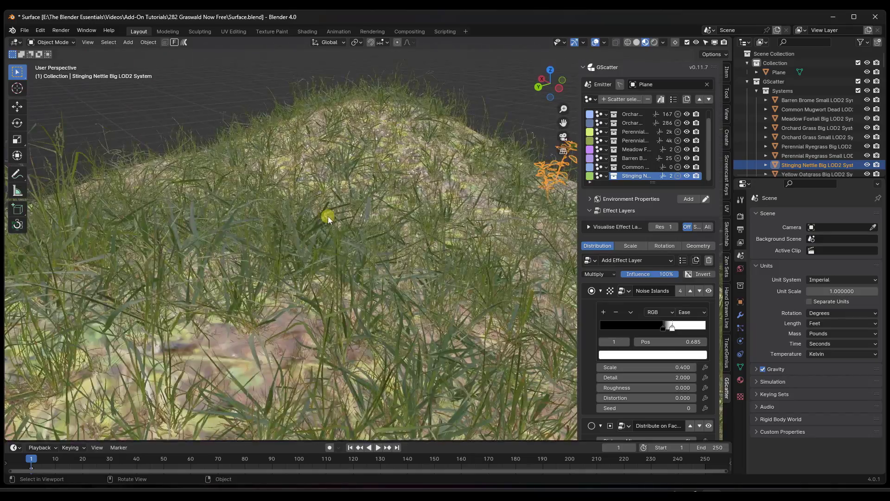
{"action": "scroll", "coordinate": [328, 217], "scroll_direction": "down", "scroll_amount": 5}
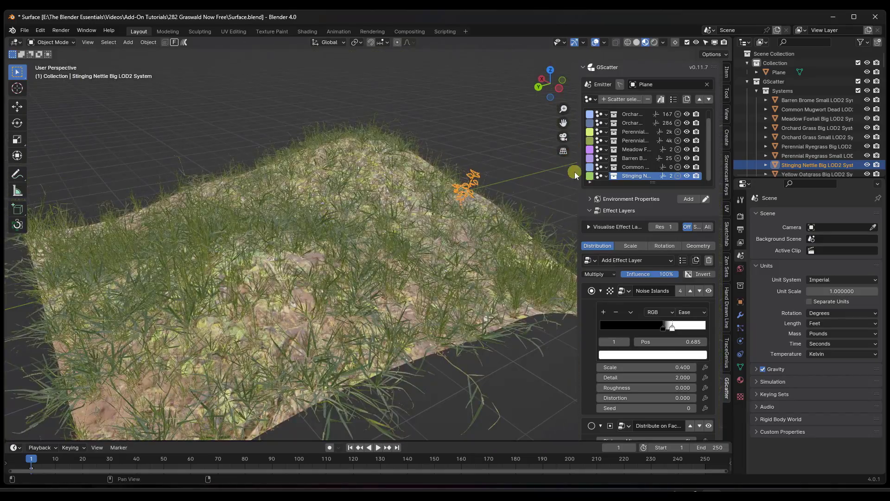
{"action": "left_click_drag", "start_coordinate": [576, 173], "coordinate": [520, 174]}
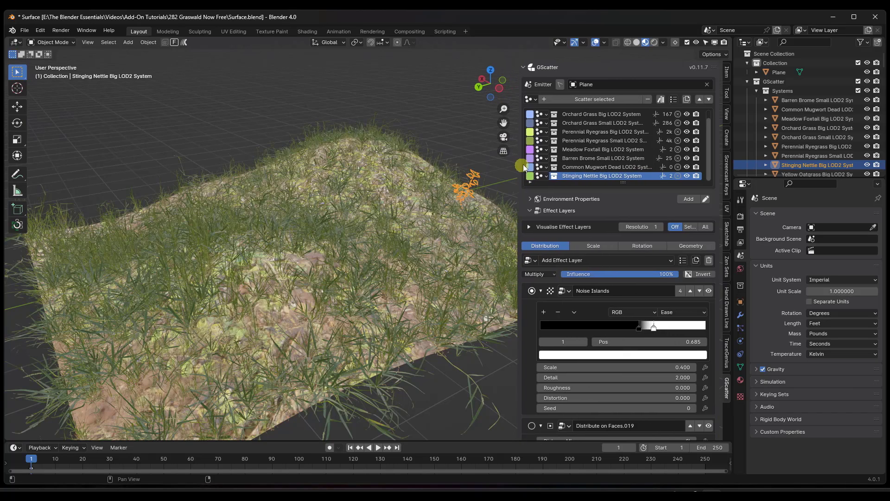
{"action": "left_click", "coordinate": [595, 124]}
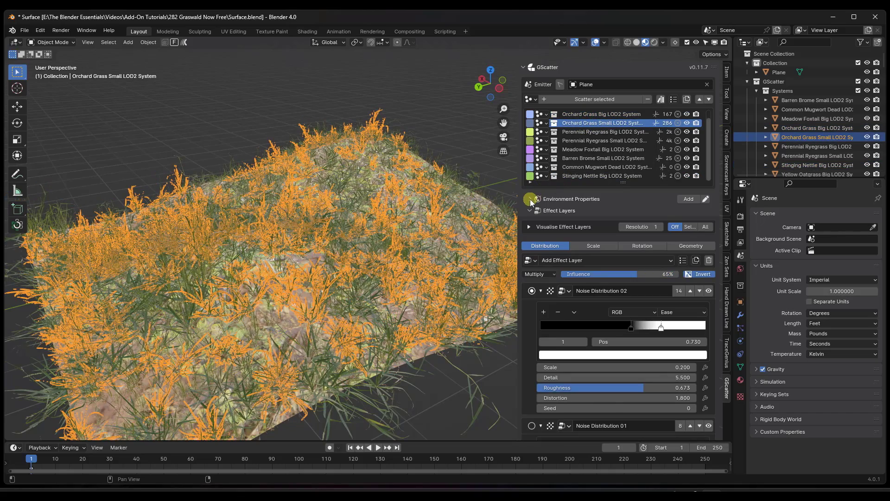
{"action": "left_click", "coordinate": [530, 199]}
{"action": "left_click", "coordinate": [530, 199]}
Step: In the Orchard Grass Big system, set Noise Distribution 01 to scale 4.8, detail 6.7, roughness 0.429 and seed 102
{"action": "left_click", "coordinate": [595, 116]}
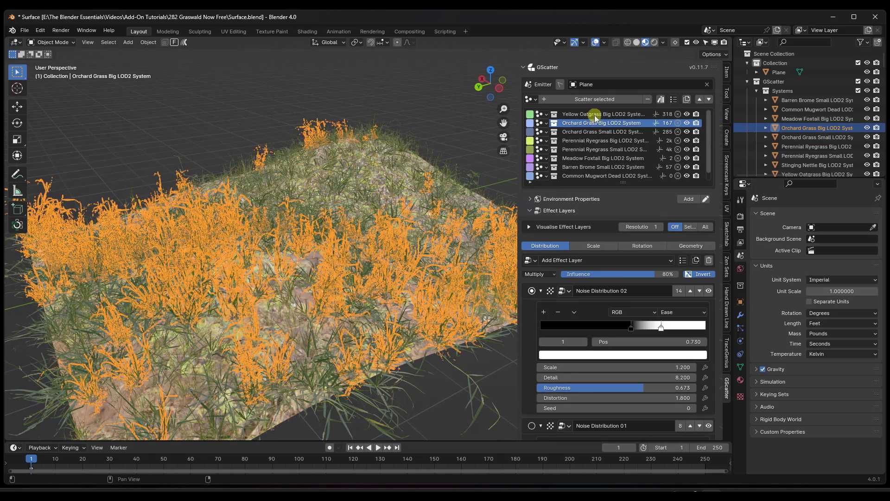
{"action": "scroll", "coordinate": [572, 283], "scroll_direction": "down", "scroll_amount": 5}
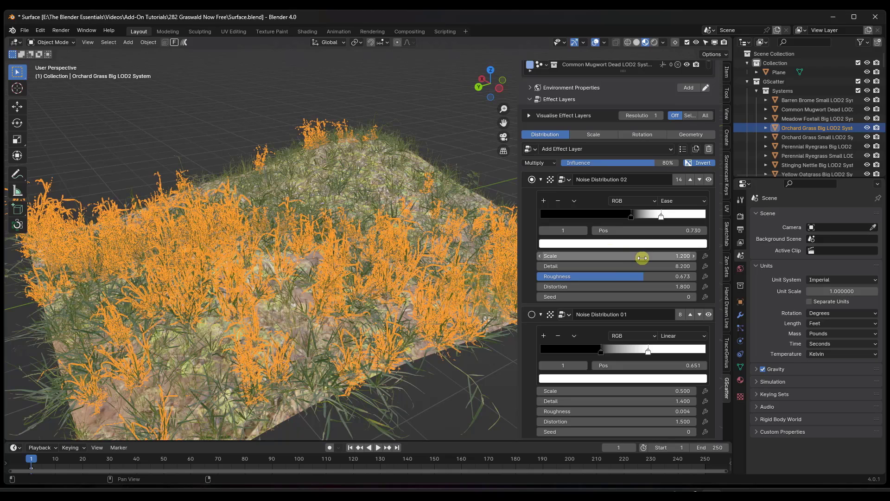
{"action": "scroll", "coordinate": [616, 232], "scroll_direction": "down", "scroll_amount": 8}
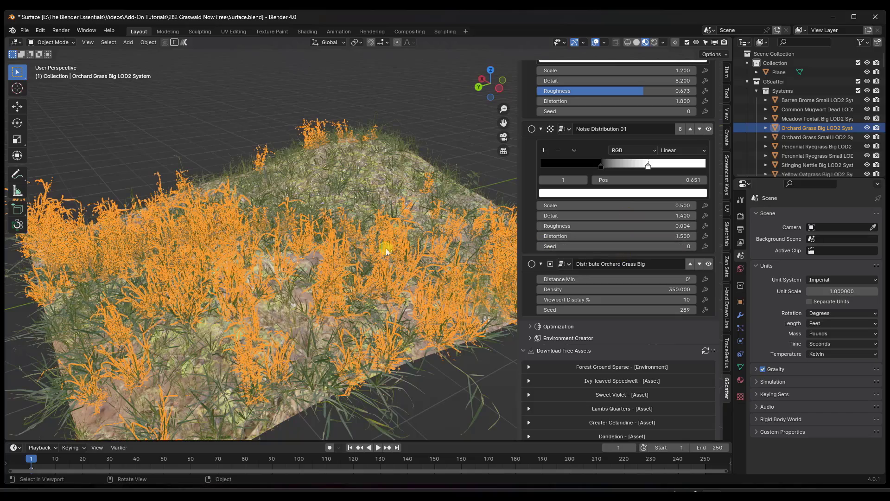
{"action": "left_click_drag", "start_coordinate": [600, 204], "coordinate": [670, 227]}
{"action": "scroll", "coordinate": [319, 217], "scroll_direction": "down", "scroll_amount": 5}
{"action": "mouse_move", "coordinate": [318, 217]}
{"action": "middle_mouse_down"}
{"action": "mouse_move", "coordinate": [362, 251]}
{"action": "mouse_move", "coordinate": [318, 231]}
{"action": "mouse_move", "coordinate": [313, 210]}
{"action": "middle_mouse_up"}
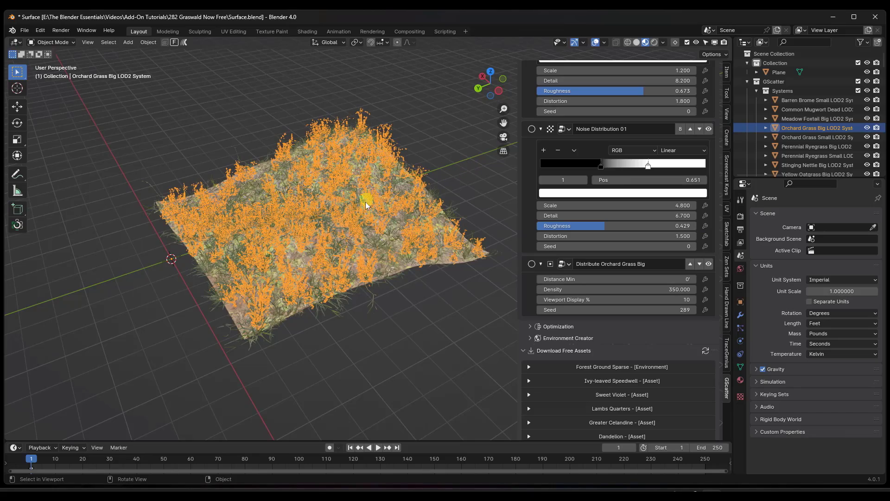
{"action": "scroll", "coordinate": [352, 184], "scroll_direction": "up", "scroll_amount": 3}
{"action": "left_click_drag", "start_coordinate": [612, 246], "coordinate": [590, 237]}
{"action": "scroll", "coordinate": [603, 231], "scroll_direction": "up", "scroll_amount": 1}
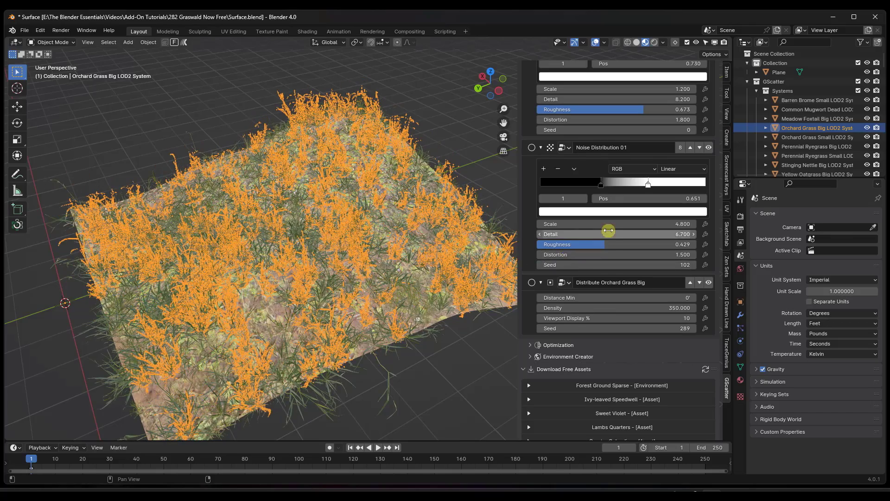
Step: Select the Orchard Grass Small system and set its Noise Distribution 01 to scale 0.4, detail 0.4 and distortion 6.3
{"action": "scroll", "coordinate": [611, 227], "scroll_direction": "up", "scroll_amount": 15}
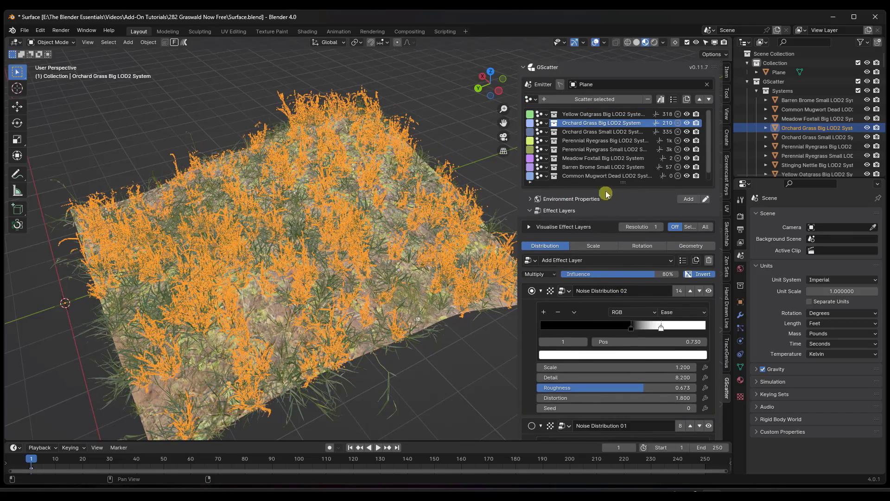
{"action": "left_click", "coordinate": [583, 131]}
{"action": "scroll", "coordinate": [597, 149], "scroll_direction": "down", "scroll_amount": 1}
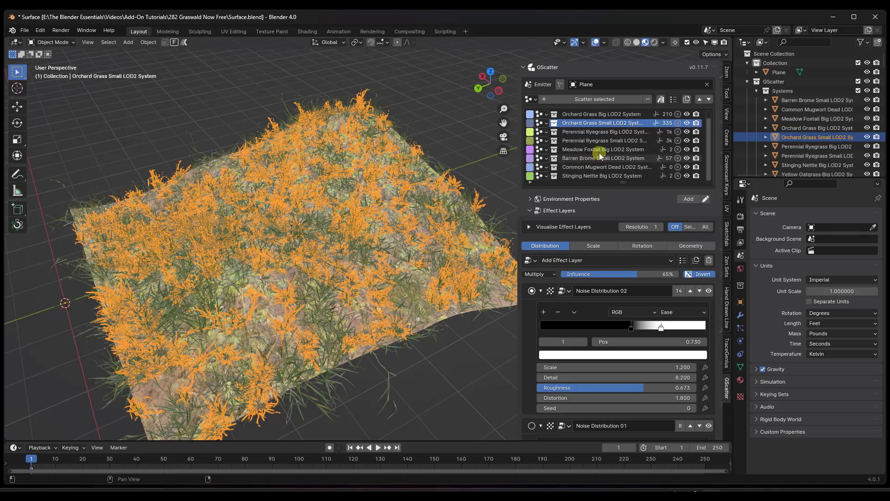
{"action": "scroll", "coordinate": [579, 277], "scroll_direction": "down", "scroll_amount": 10}
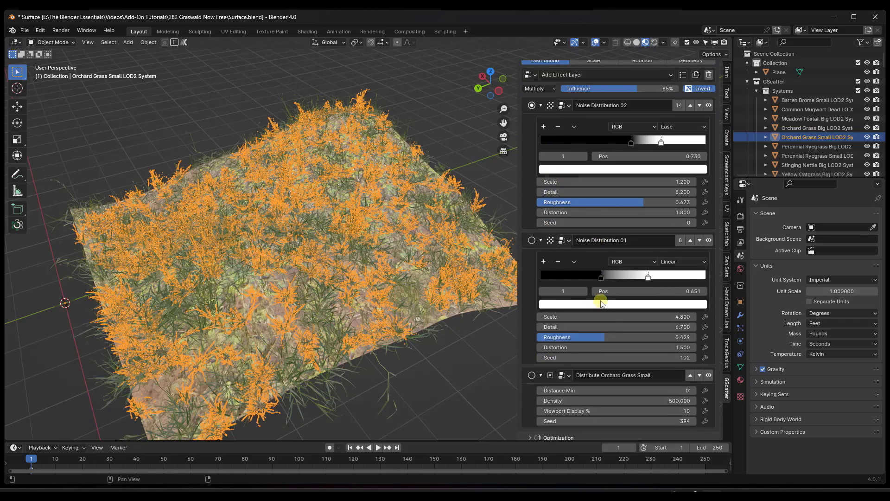
{"action": "left_click_drag", "start_coordinate": [604, 319], "coordinate": [580, 333]}
{"action": "scroll", "coordinate": [595, 249], "scroll_direction": "down", "scroll_amount": 5}
{"action": "scroll", "coordinate": [595, 249], "scroll_direction": "down", "scroll_amount": 4}
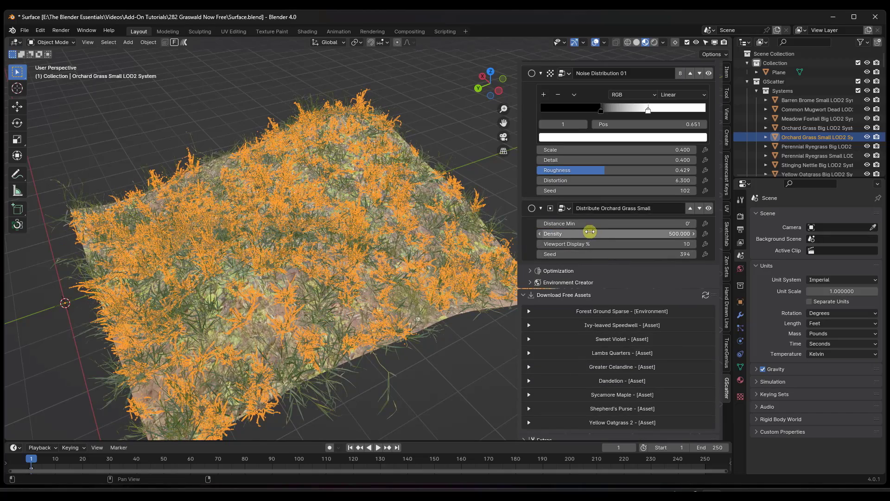
Step: Raise the Orchard Grass Small distribution density to about 590 and inspect the denser grass on the terrain
{"action": "left_click_drag", "start_coordinate": [600, 233], "coordinate": [615, 233]}
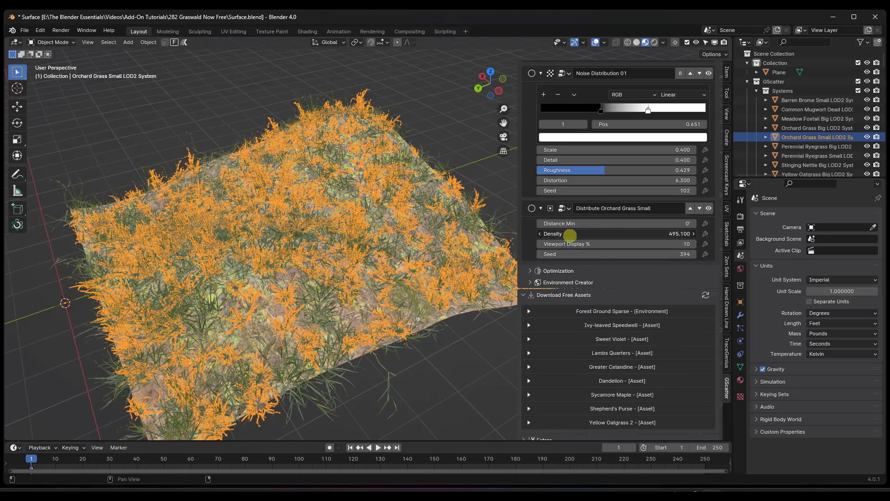
{"action": "left_click_drag", "start_coordinate": [511, 244], "coordinate": [642, 241]}
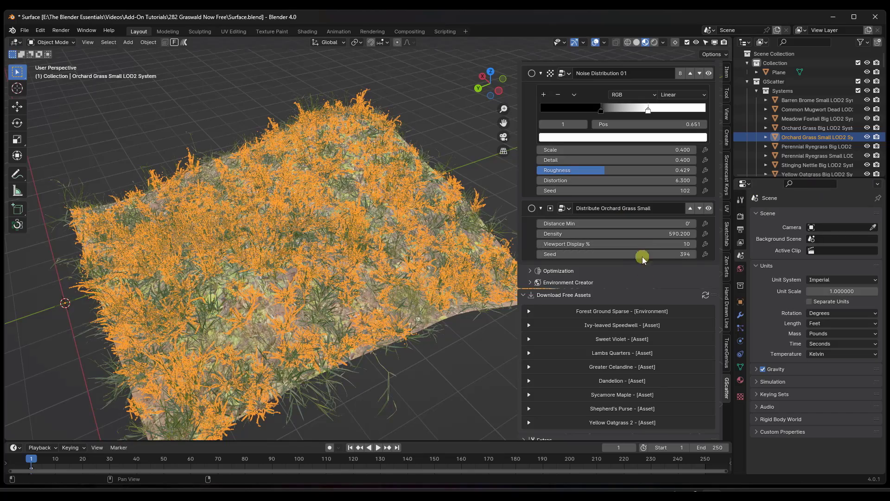
{"action": "scroll", "coordinate": [618, 256], "scroll_direction": "down", "scroll_amount": 1}
{"action": "scroll", "coordinate": [320, 256], "scroll_direction": "down", "scroll_amount": 5}
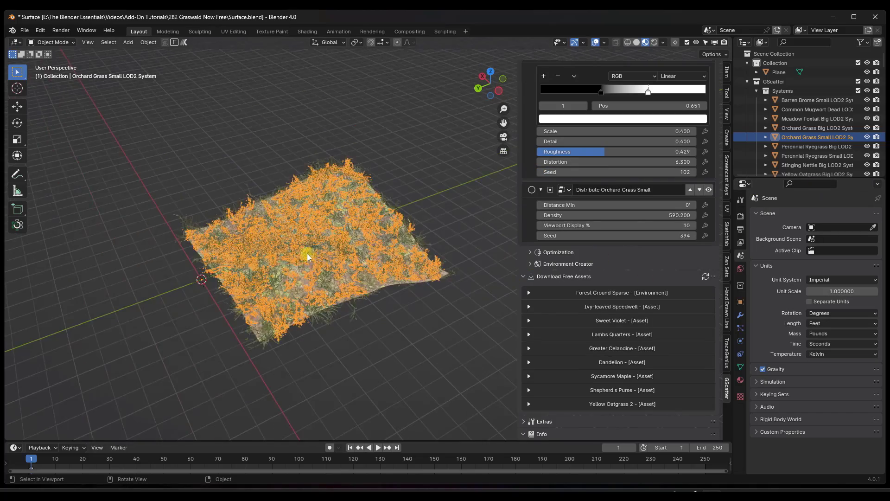
{"action": "middle_click_drag", "start_coordinate": [307, 253], "coordinate": [330, 265]}
{"action": "scroll", "coordinate": [314, 260], "scroll_direction": "up", "scroll_amount": 3}
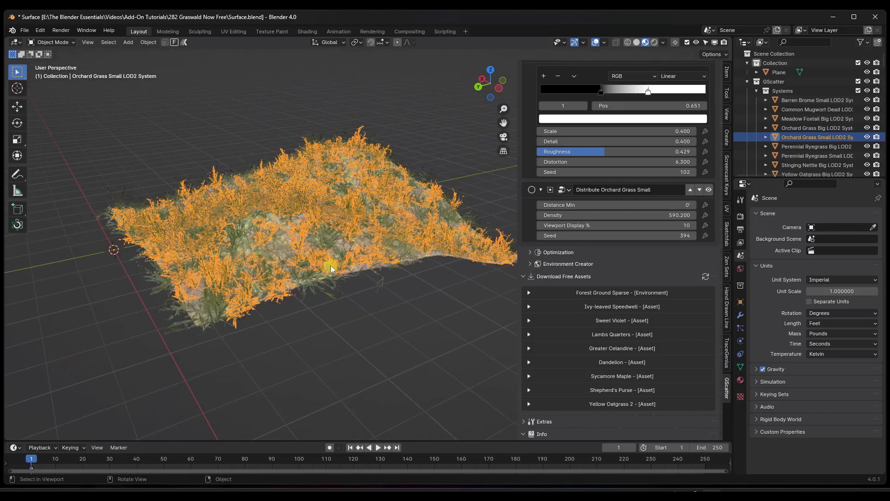
Step: Toggle the Orchard Grass Small system's viewport visibility, then expand the Environment Properties and widen the sidebar to read their labels
{"action": "scroll", "coordinate": [661, 146], "scroll_direction": "up", "scroll_amount": 15}
{"action": "scroll", "coordinate": [661, 146], "scroll_direction": "up", "scroll_amount": 2}
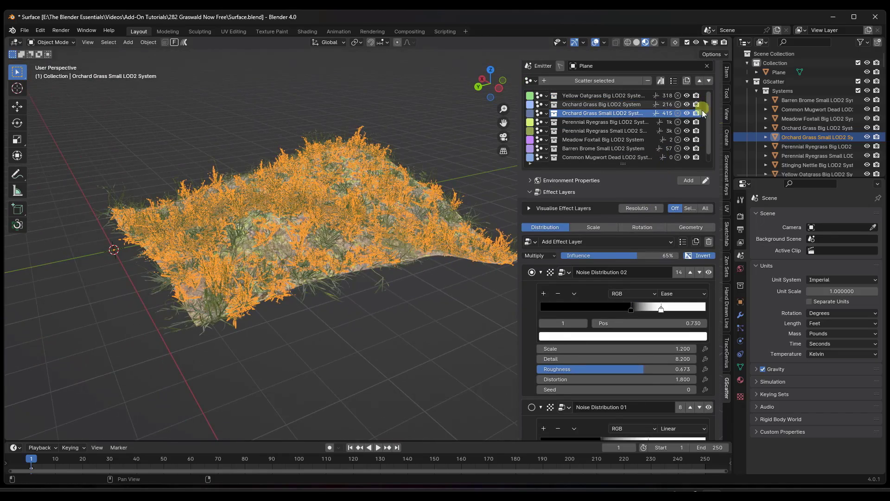
{"action": "left_click", "coordinate": [687, 113]}
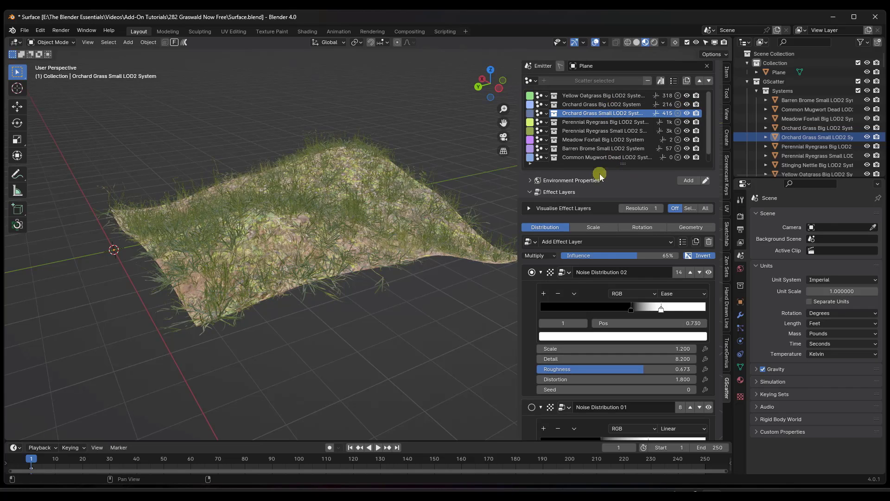
{"action": "left_click", "coordinate": [552, 180]}
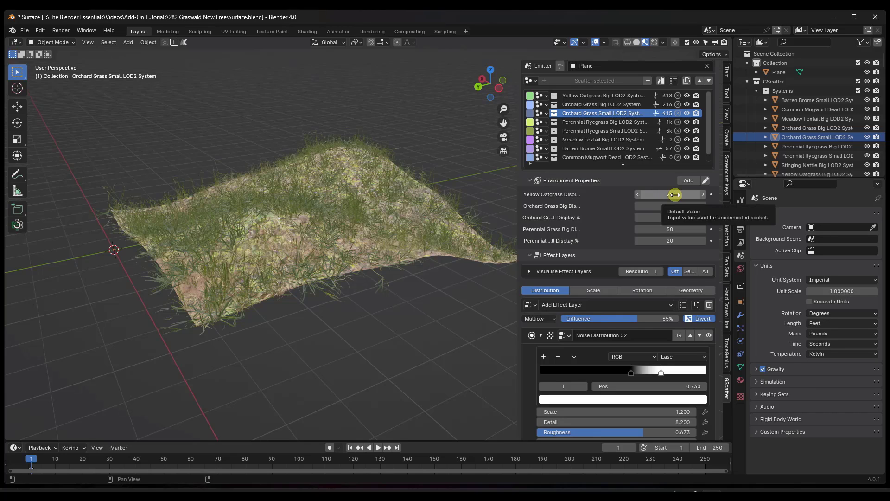
{"action": "left_click_drag", "start_coordinate": [516, 211], "coordinate": [478, 215]}
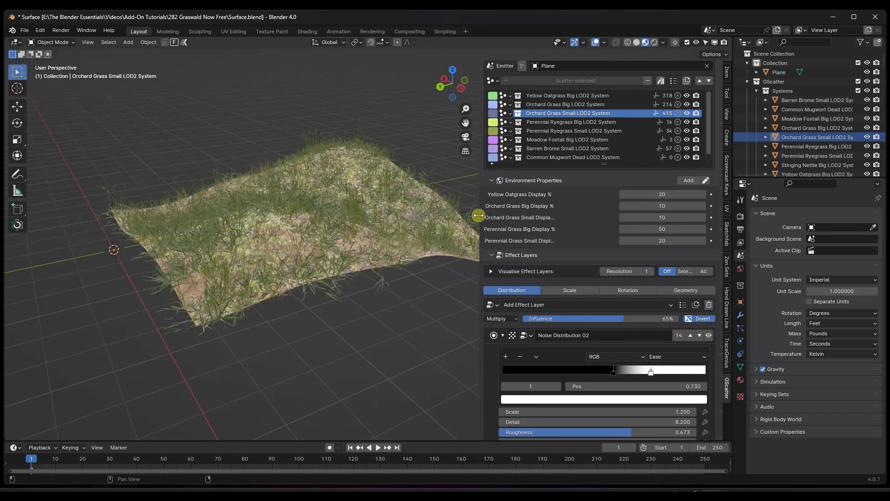
Step: Raise the Yellow Oatgrass display percentage to about 87 and inspect the grass coverage up close
{"action": "left_click_drag", "start_coordinate": [648, 196], "coordinate": [695, 195]}
{"action": "scroll", "coordinate": [328, 222], "scroll_direction": "up", "scroll_amount": 2}
{"action": "mouse_move", "coordinate": [329, 221]}
{"action": "middle_mouse_down"}
{"action": "mouse_move", "coordinate": [394, 238]}
{"action": "mouse_move", "coordinate": [322, 231]}
{"action": "mouse_move", "coordinate": [336, 215]}
{"action": "middle_mouse_up"}
{"action": "scroll", "coordinate": [363, 195], "scroll_direction": "up", "scroll_amount": 1}
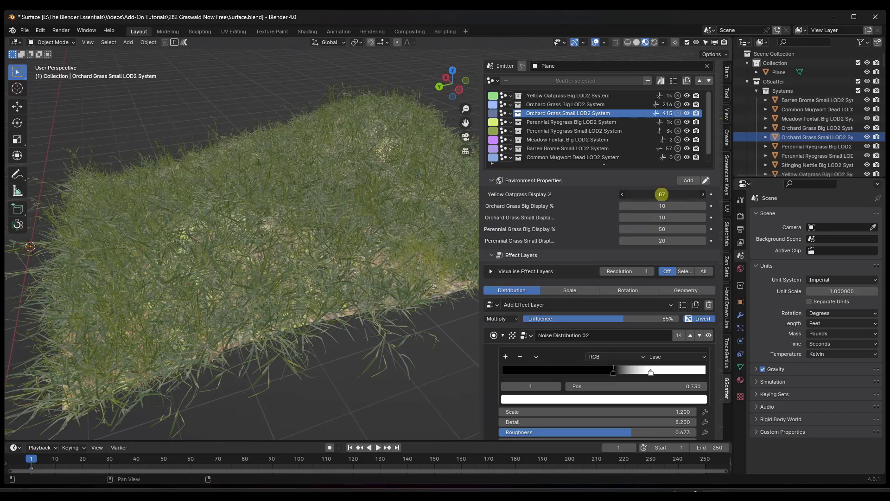
Step: Set the Yellow Oatgrass and Perennial Grass Big display percentages to 10 each
{"action": "left_click_drag", "start_coordinate": [661, 193], "coordinate": [596, 194]}
{"action": "left_click", "coordinate": [662, 194]}
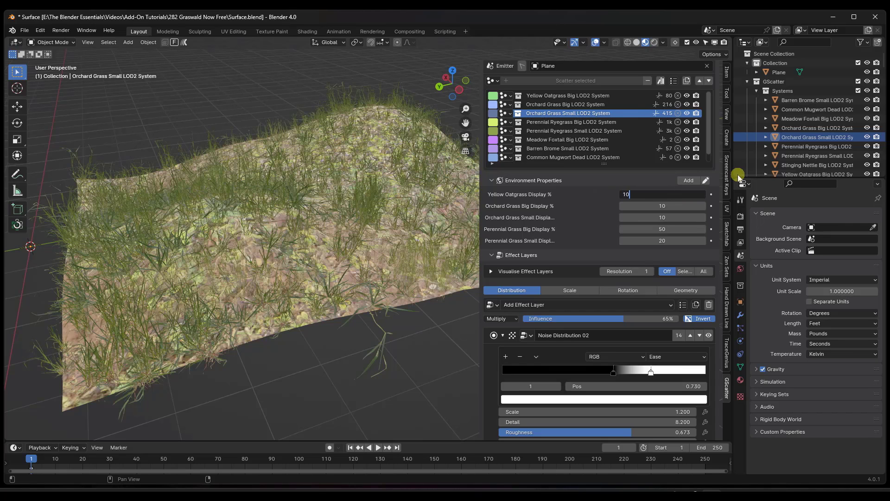
{"action": "key", "text": "Return"}
{"action": "left_click", "coordinate": [681, 229]}
{"action": "type", "text": "1"}
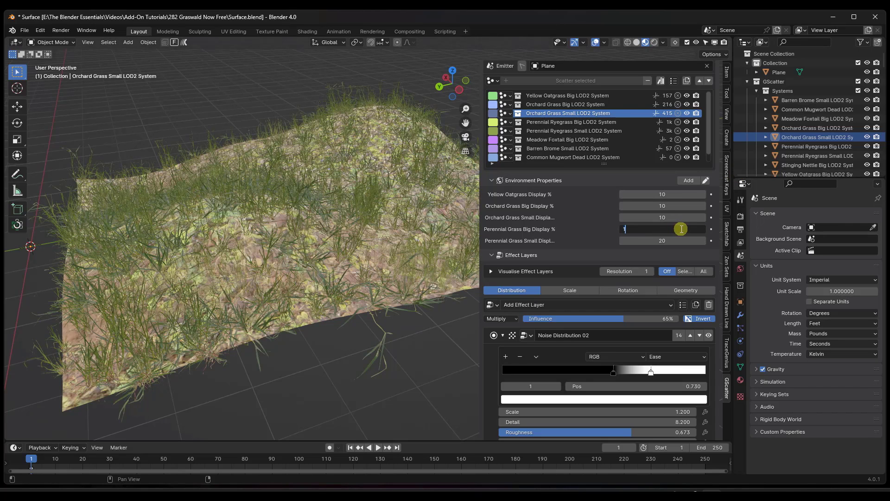
{"action": "type", "text": "0"}
{"action": "key", "text": "Return"}
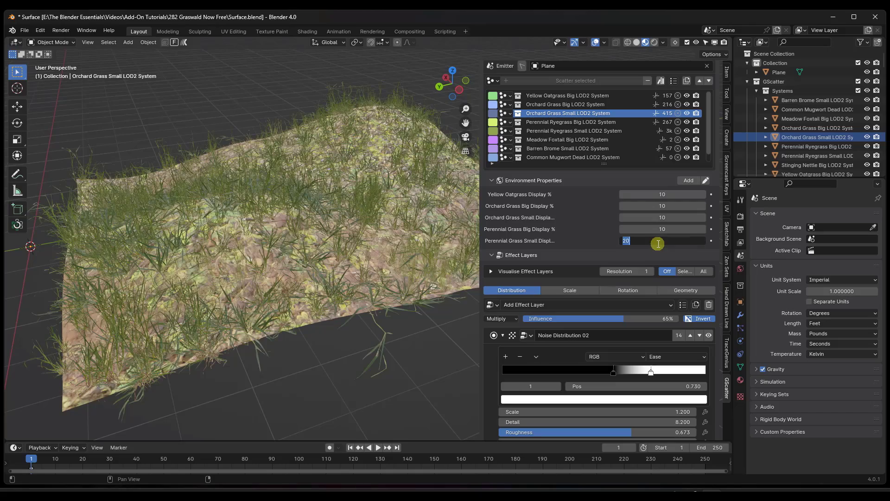
Step: Add a Sun light, raise it along Z above the terrain and aim its beam diagonally across the surface
{"action": "mouse_move", "coordinate": [314, 203]}
{"action": "middle_mouse_down"}
{"action": "mouse_move", "coordinate": [304, 202]}
{"action": "mouse_move", "coordinate": [369, 194]}
{"action": "mouse_move", "coordinate": [308, 193]}
{"action": "mouse_move", "coordinate": [342, 184]}
{"action": "mouse_move", "coordinate": [332, 195]}
{"action": "mouse_move", "coordinate": [343, 195]}
{"action": "mouse_move", "coordinate": [308, 205]}
{"action": "middle_mouse_up"}
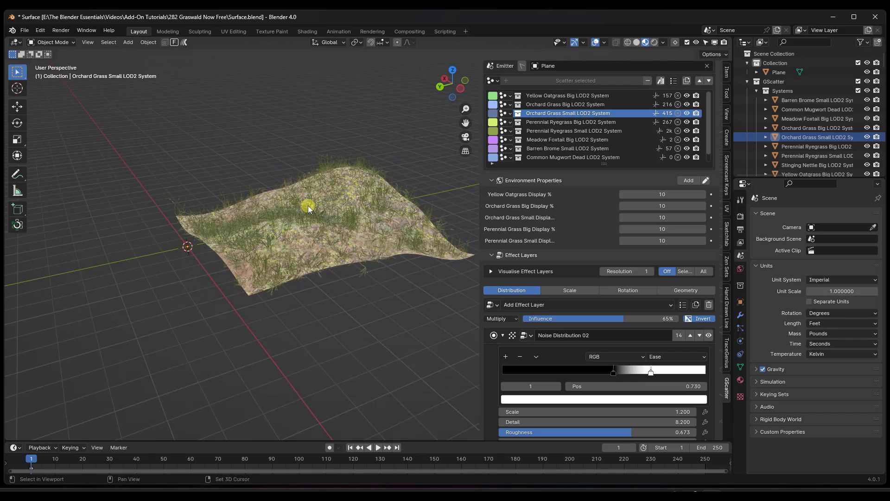
{"action": "key", "text": "shift+a"}
{"action": "mouse_move", "coordinate": [271, 318]}
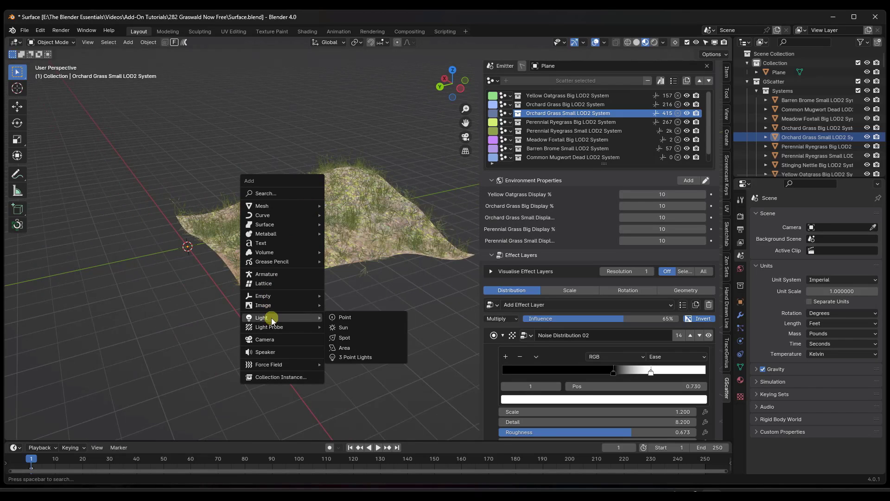
{"action": "left_click", "coordinate": [345, 327]}
{"action": "key", "text": "g"}
{"action": "key", "text": "z"}
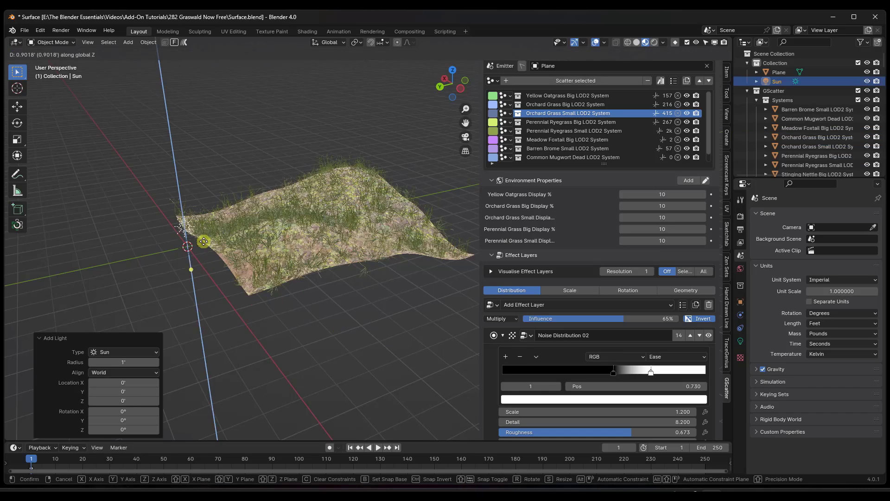
{"action": "left_click", "coordinate": [206, 148]}
{"action": "mouse_move", "coordinate": [176, 174]}
{"action": "left_mouse_down"}
{"action": "mouse_move", "coordinate": [207, 175]}
{"action": "mouse_move", "coordinate": [199, 163]}
{"action": "left_mouse_up"}
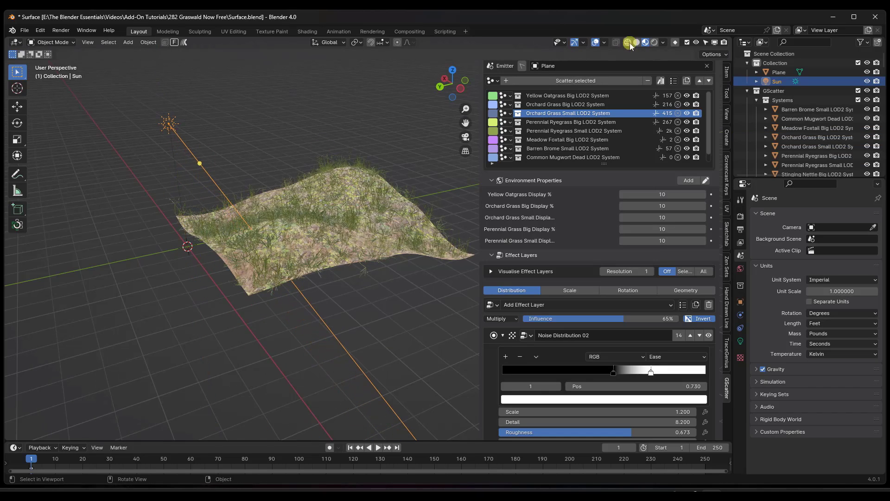
Step: Switch the viewport to rendered shading and set the Sun light's strength to 10
{"action": "left_click", "coordinate": [654, 42]}
{"action": "scroll", "coordinate": [345, 190], "scroll_direction": "up", "scroll_amount": 3}
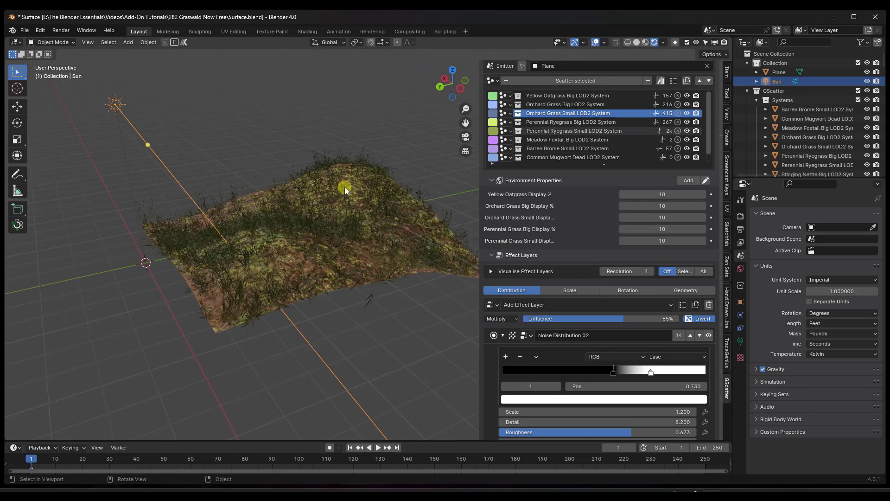
{"action": "left_click", "coordinate": [740, 342]}
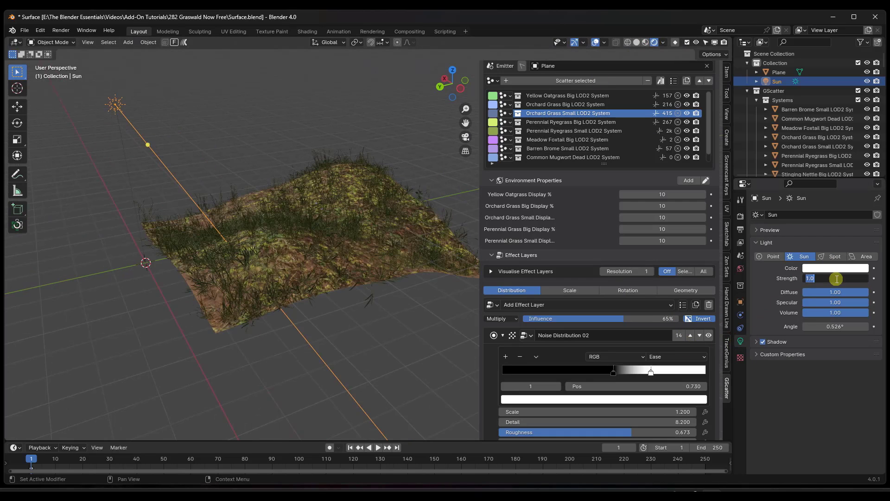
{"action": "type", "text": "10"}
{"action": "key", "text": "Return"}
{"action": "scroll", "coordinate": [290, 226], "scroll_direction": "down", "scroll_amount": 3}
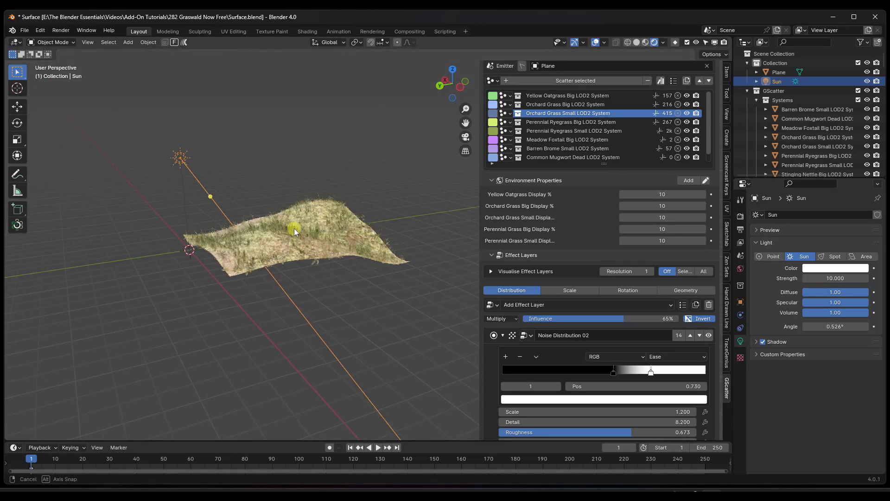
Step: Add a camera to the scene, look through it and fit its frame to the viewport
{"action": "key", "text": "shift+a"}
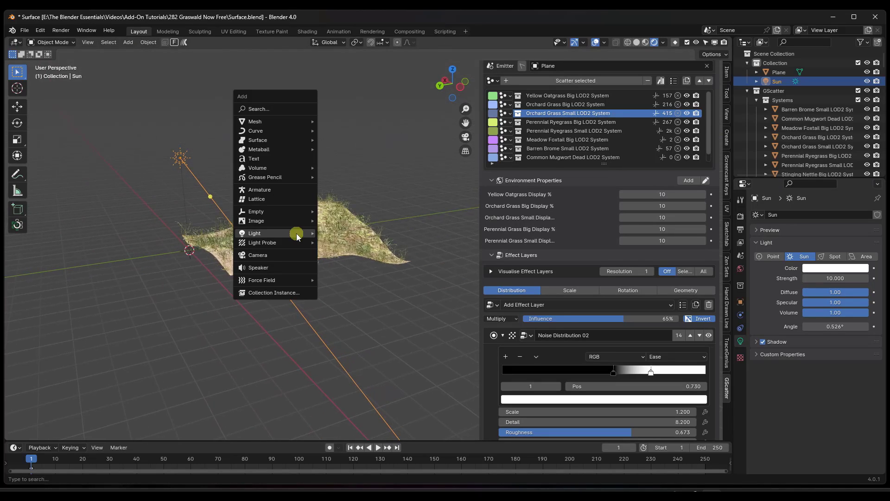
{"action": "left_click", "coordinate": [258, 255]}
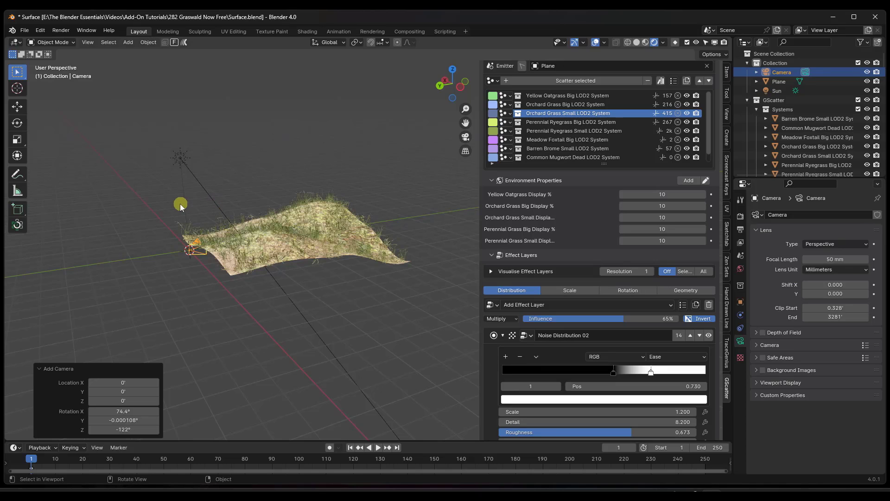
{"action": "key", "text": "KP_0"}
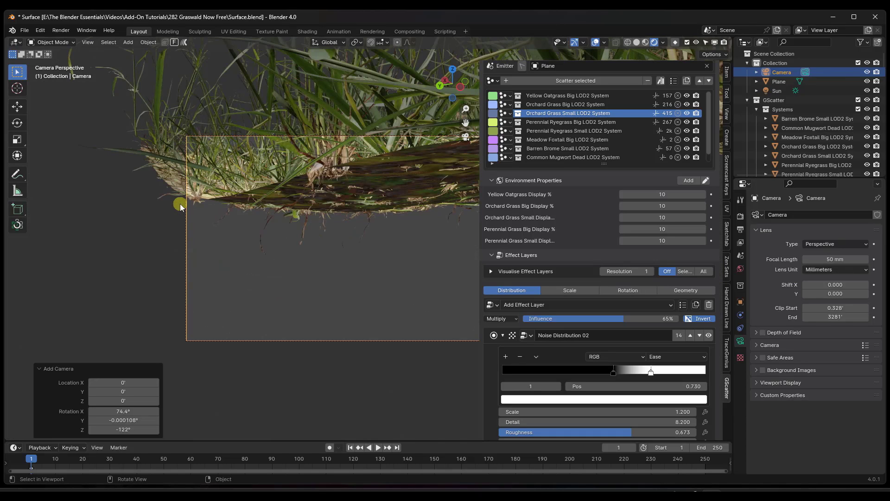
{"action": "key", "text": "Home"}
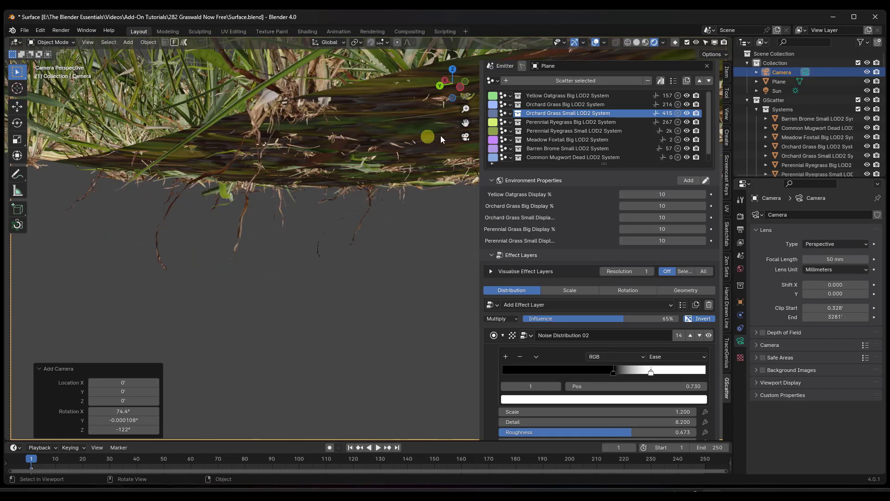
Step: Lock the camera to the view and frame the whole grass terrain in it, hiding the sidebar
{"action": "left_click", "coordinate": [725, 90]}
{"action": "left_click", "coordinate": [726, 73]}
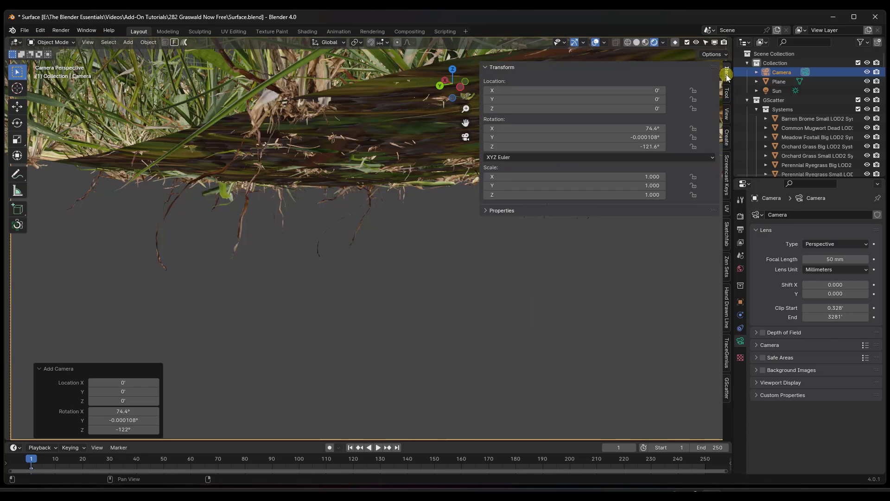
{"action": "left_click", "coordinate": [726, 116]}
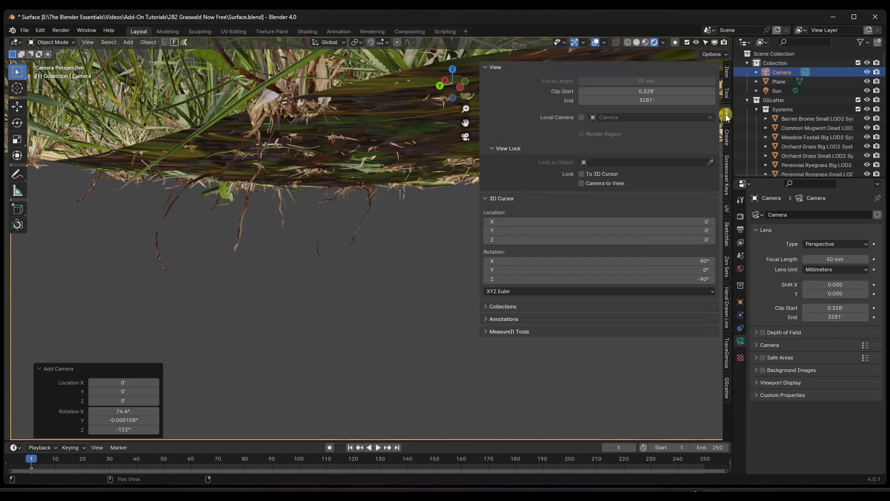
{"action": "left_click", "coordinate": [582, 183]}
{"action": "middle_click_drag", "start_coordinate": [324, 255], "coordinate": [321, 223]}
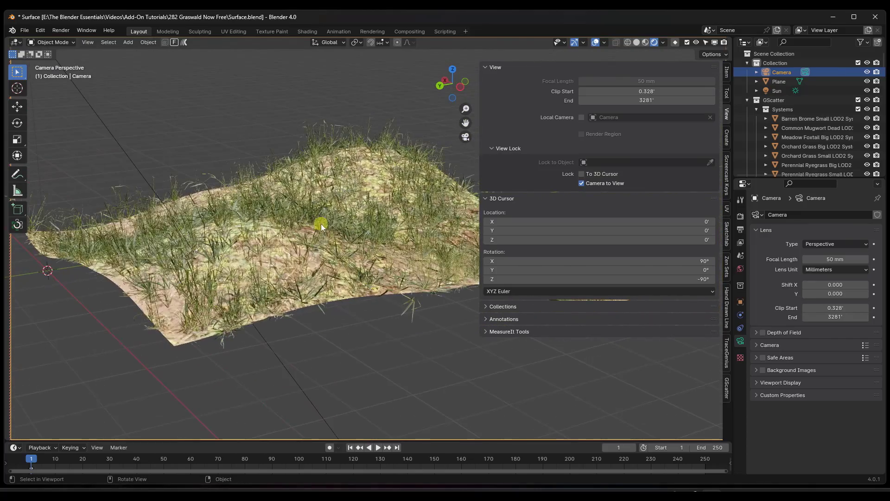
{"action": "key", "text": "n"}
{"action": "middle_click_drag", "start_coordinate": [384, 215], "coordinate": [301, 231]}
{"action": "left_click", "coordinate": [305, 254]}
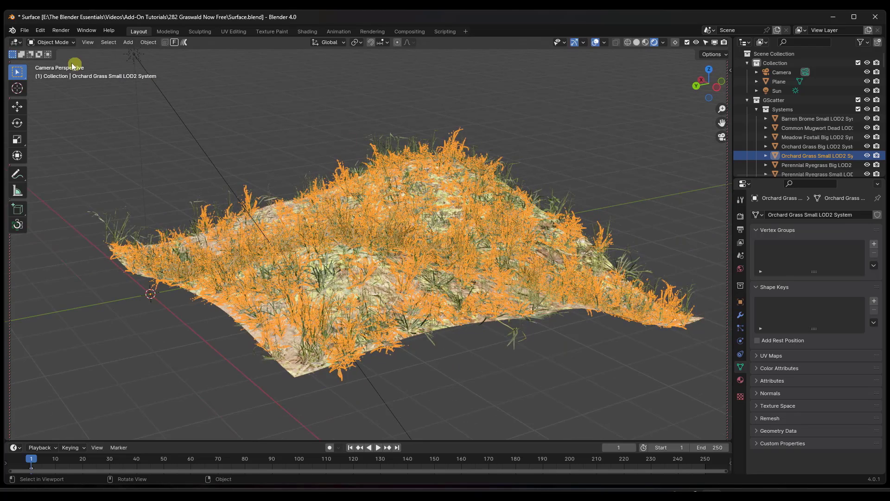
Step: Save Surface.blend and render an image from the camera, moving the render window aside after viewing it
{"action": "left_click", "coordinate": [24, 30]}
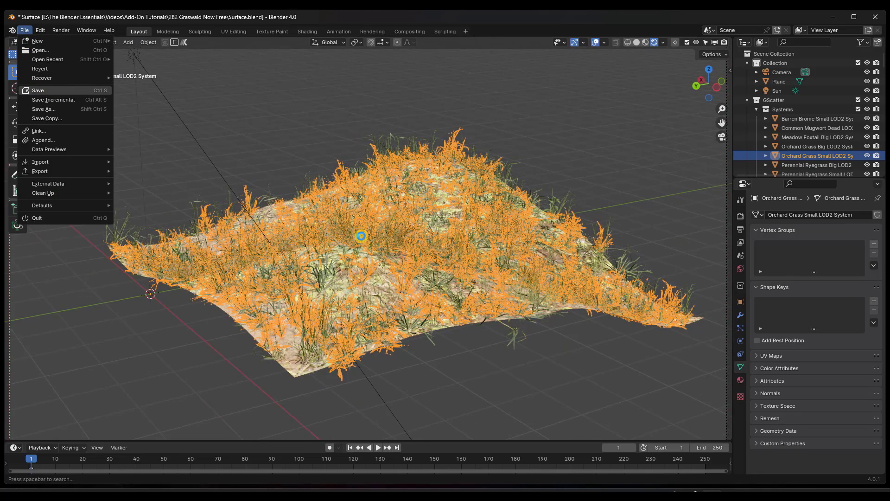
{"action": "key", "text": "ctrl+s"}
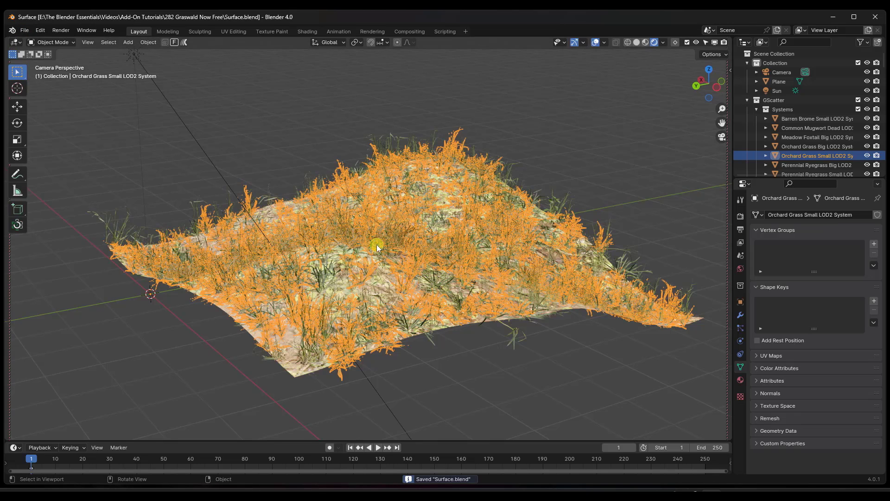
{"action": "left_click", "coordinate": [55, 31]}
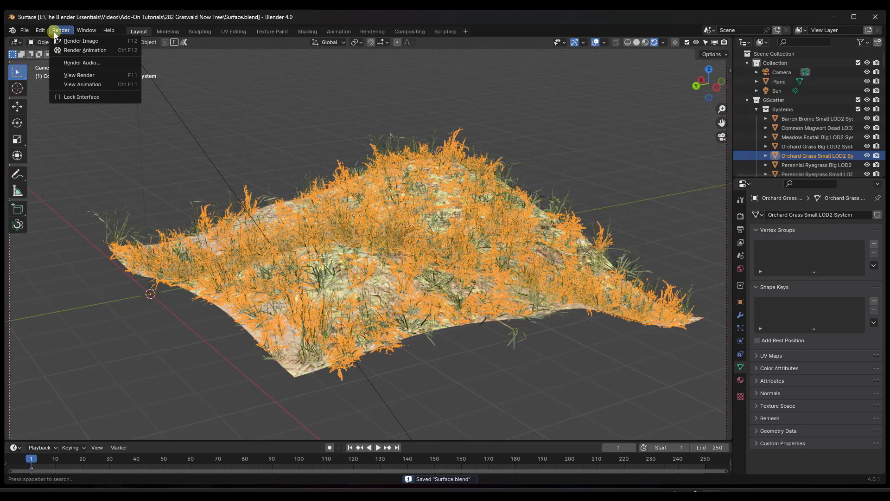
{"action": "left_click", "coordinate": [70, 50]}
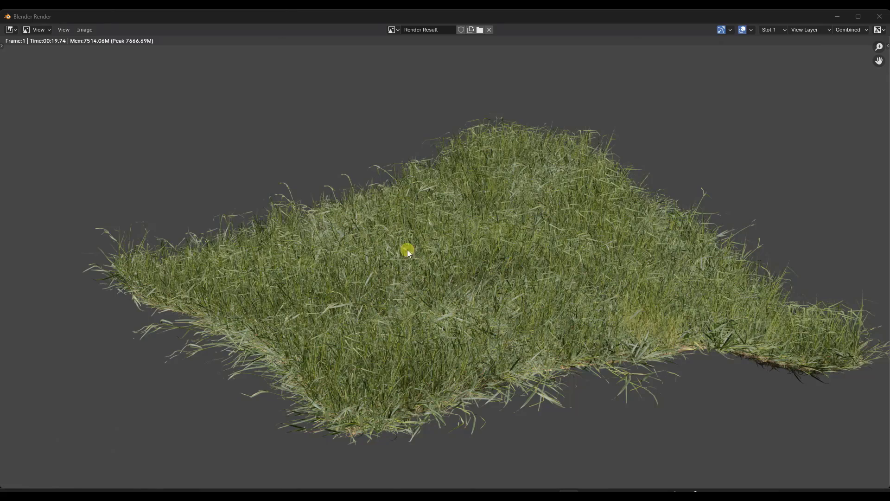
{"action": "mouse_move", "coordinate": [466, 18]}
{"action": "left_mouse_down"}
{"action": "mouse_move", "coordinate": [695, 97]}
{"action": "mouse_move", "coordinate": [726, 99]}
{"action": "mouse_move", "coordinate": [502, 67]}
{"action": "mouse_move", "coordinate": [463, 11]}
{"action": "left_mouse_up"}
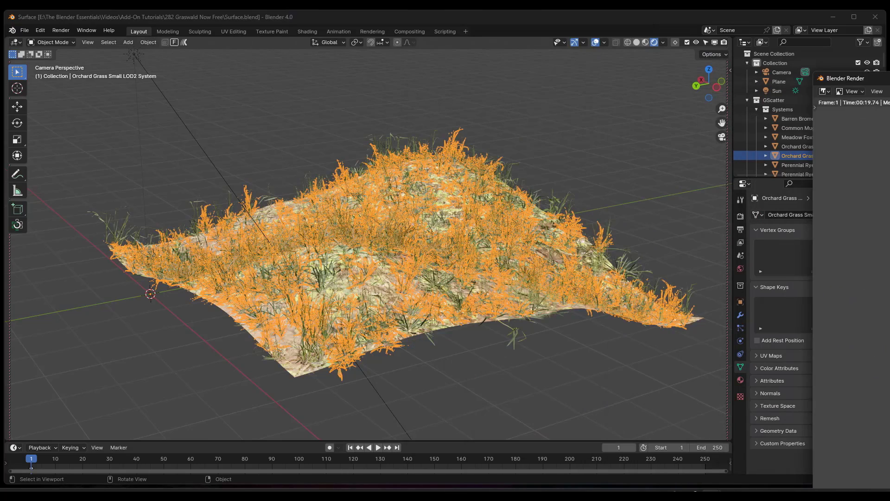
Step: Expand GScatter's Optimization settings for the Orchard Grass Small system and examine the Camera Culling options
{"action": "key", "text": "n"}
{"action": "left_click", "coordinate": [727, 383]}
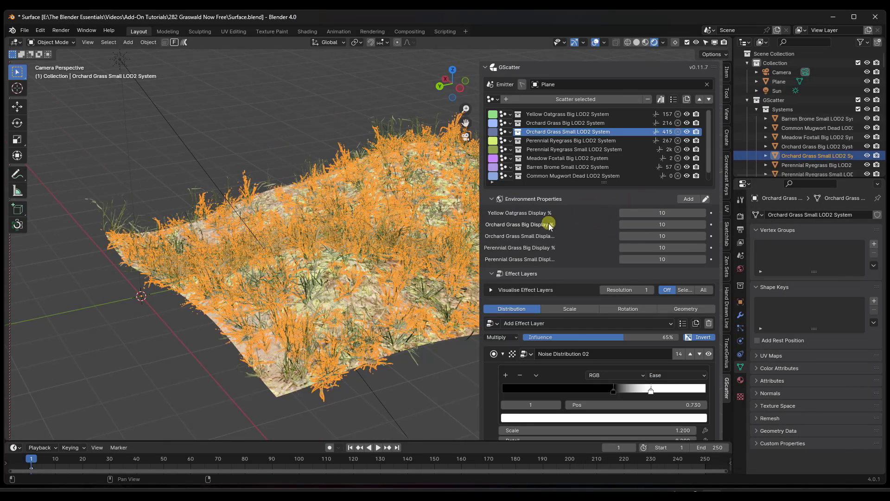
{"action": "scroll", "coordinate": [549, 223], "scroll_direction": "down", "scroll_amount": 15}
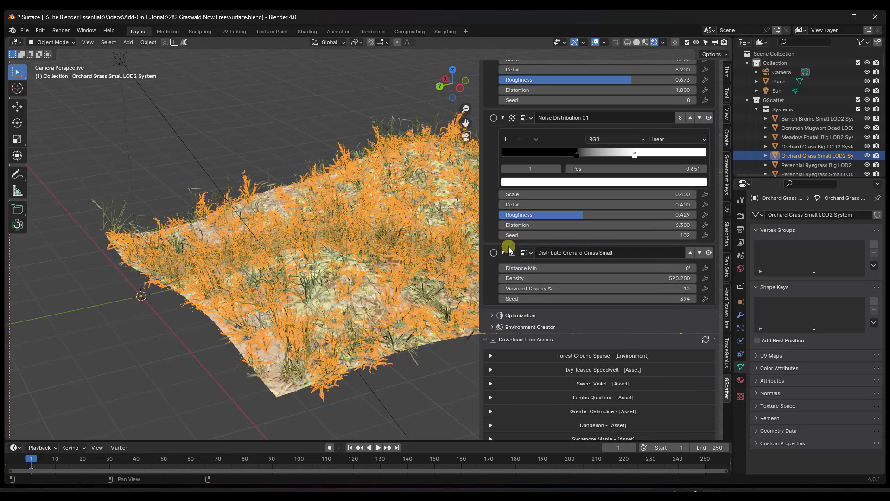
{"action": "scroll", "coordinate": [510, 245], "scroll_direction": "down", "scroll_amount": 5}
{"action": "left_click", "coordinate": [509, 222]}
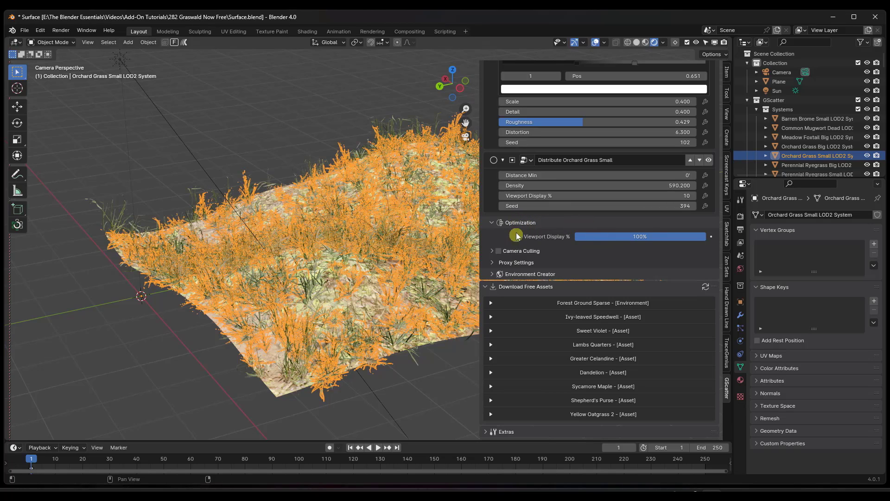
{"action": "left_click", "coordinate": [494, 252]}
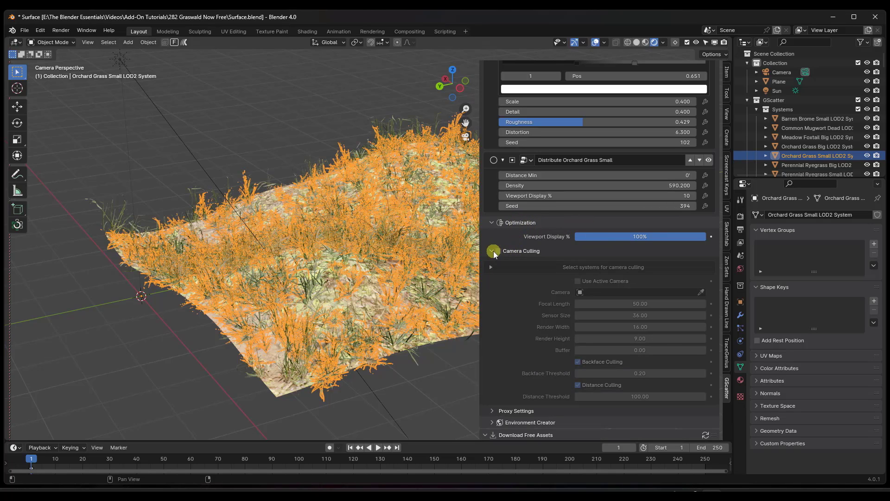
{"action": "left_click", "coordinate": [493, 251]}
Step: Enable Camera Culling for the Orchard Grass Small system and pick the scene's camera as the culling camera
{"action": "middle_click_drag", "start_coordinate": [266, 216], "coordinate": [345, 217]}
{"action": "scroll", "coordinate": [340, 214], "scroll_direction": "down", "scroll_amount": 2}
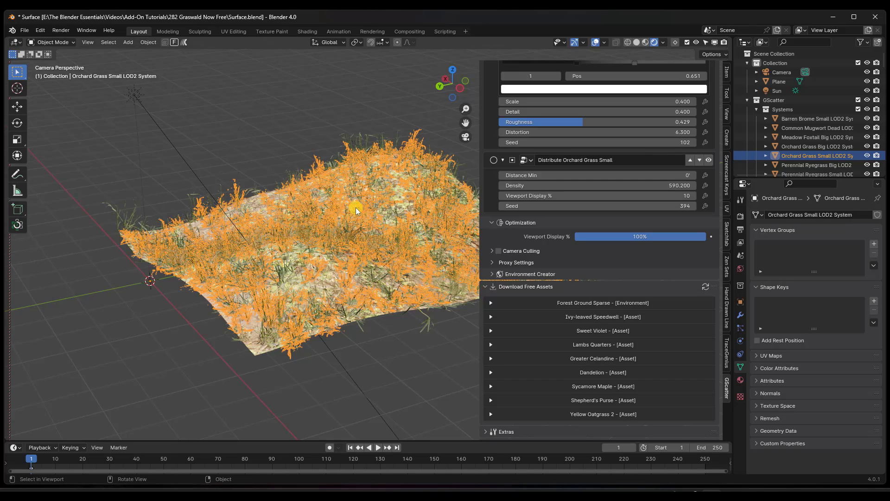
{"action": "middle_click_drag", "start_coordinate": [355, 207], "coordinate": [400, 203]}
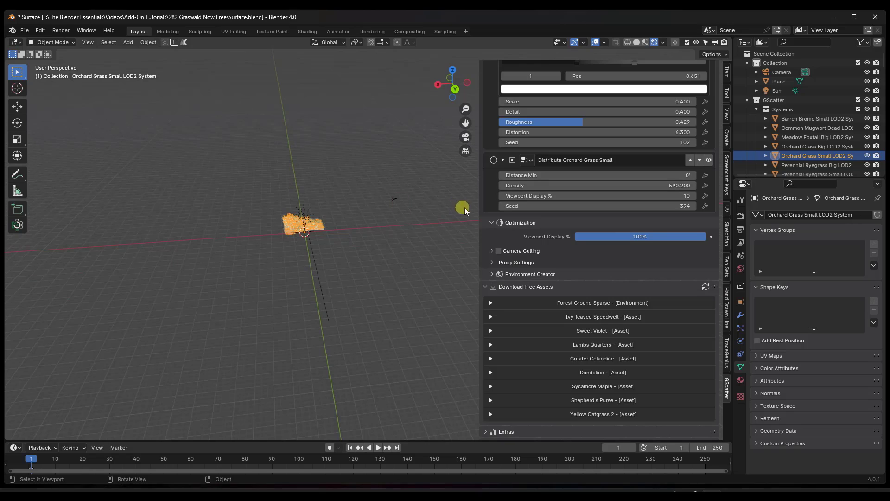
{"action": "left_click", "coordinate": [496, 251]}
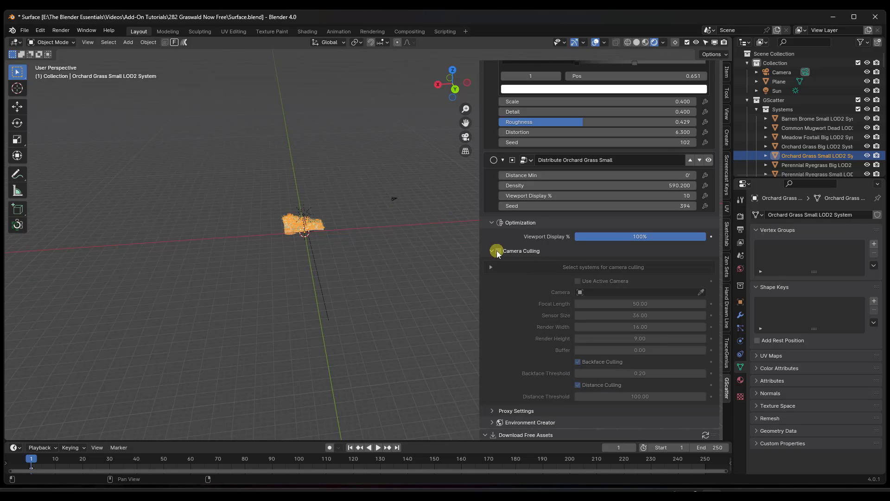
{"action": "left_click", "coordinate": [701, 292]}
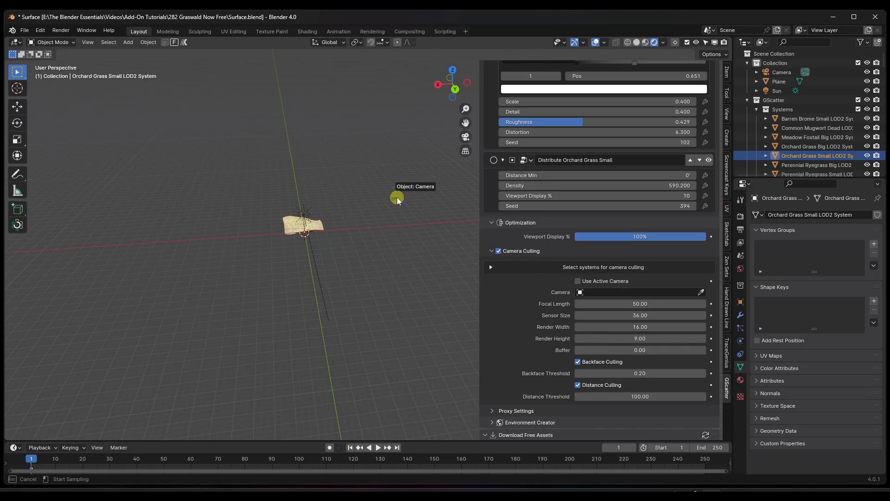
{"action": "left_click", "coordinate": [397, 196]}
Step: Move the camera about -8.2' along the Y axis
{"action": "scroll", "coordinate": [397, 198], "scroll_direction": "up", "scroll_amount": 5}
{"action": "left_click", "coordinate": [397, 199]}
{"action": "key", "text": "g"}
{"action": "key", "text": "y"}
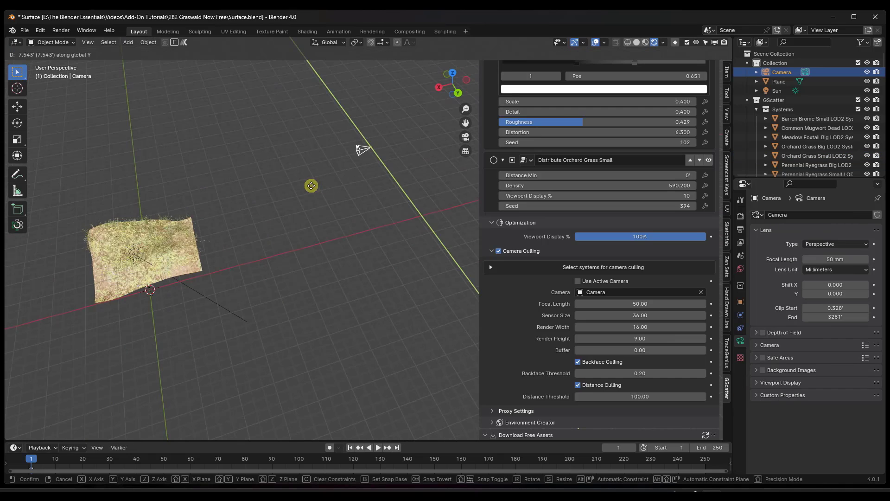
{"action": "left_click", "coordinate": [309, 181]}
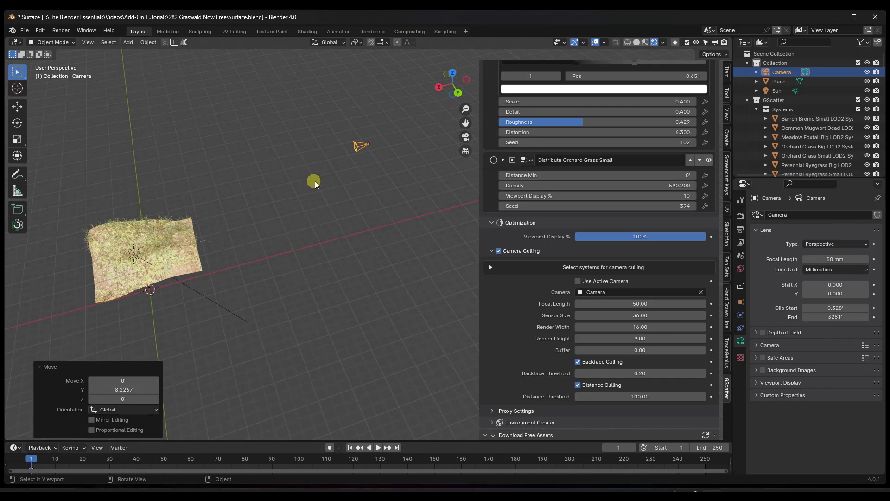
Step: From the top view, move the camera closer to the terrain, about 11.6' in X and -2.2' in Y
{"action": "key", "text": "KP_7"}
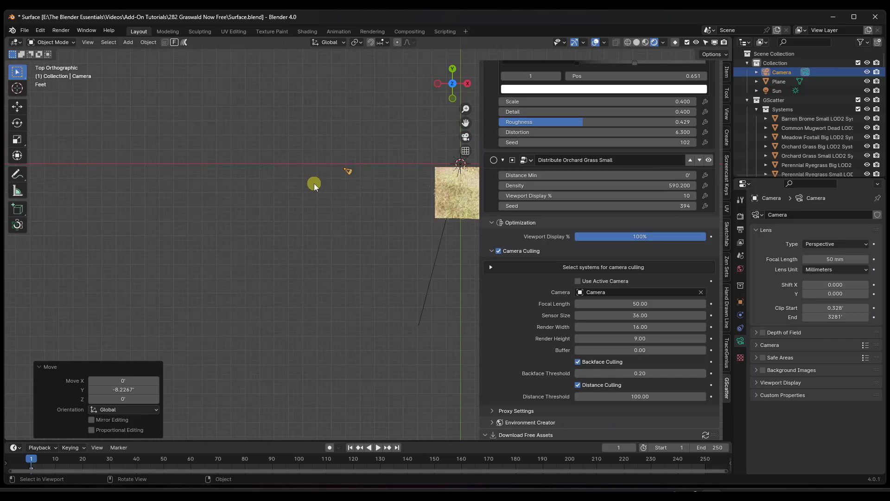
{"action": "scroll", "coordinate": [363, 184], "scroll_direction": "down", "scroll_amount": 1}
{"action": "key", "text": "g"}
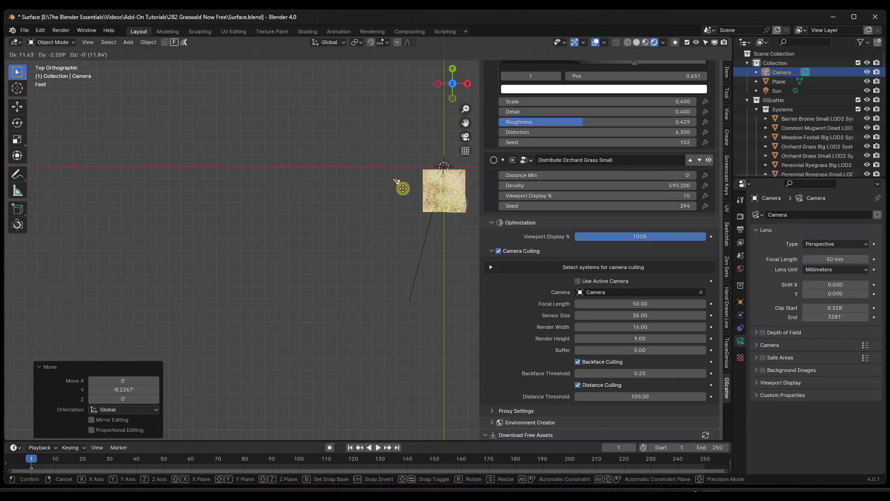
{"action": "left_click", "coordinate": [396, 181]}
Step: Lower the camera about 7.5' along the Z axis toward the terrain
{"action": "scroll", "coordinate": [466, 200], "scroll_direction": "up", "scroll_amount": 2}
{"action": "middle_click_drag", "start_coordinate": [465, 199], "coordinate": [350, 179]}
{"action": "key", "text": "g"}
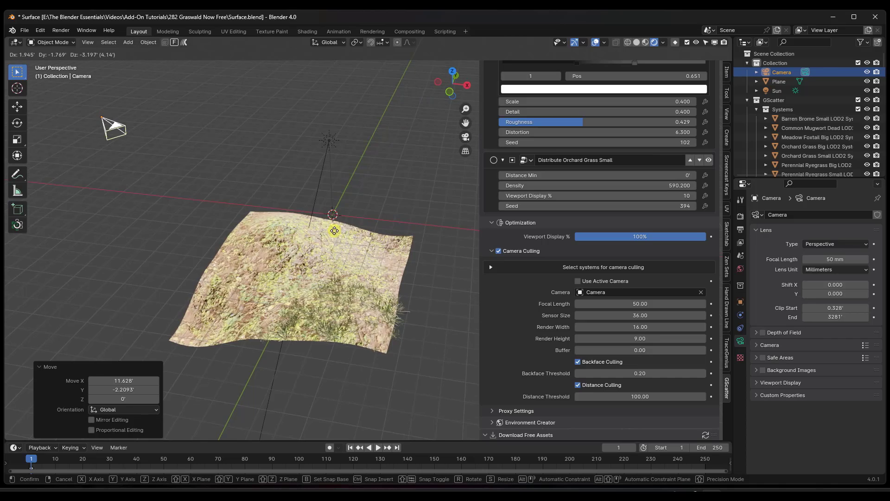
{"action": "middle_click_drag", "start_coordinate": [334, 230], "coordinate": [342, 223]}
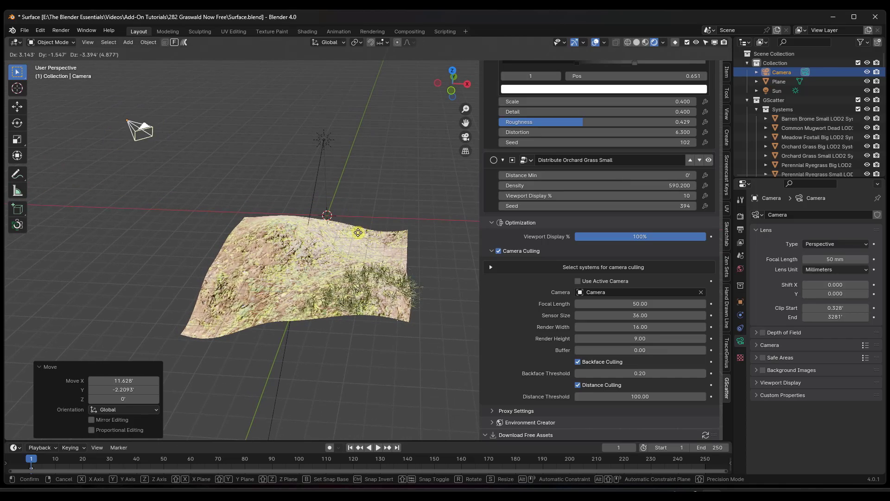
{"action": "key", "text": "y"}
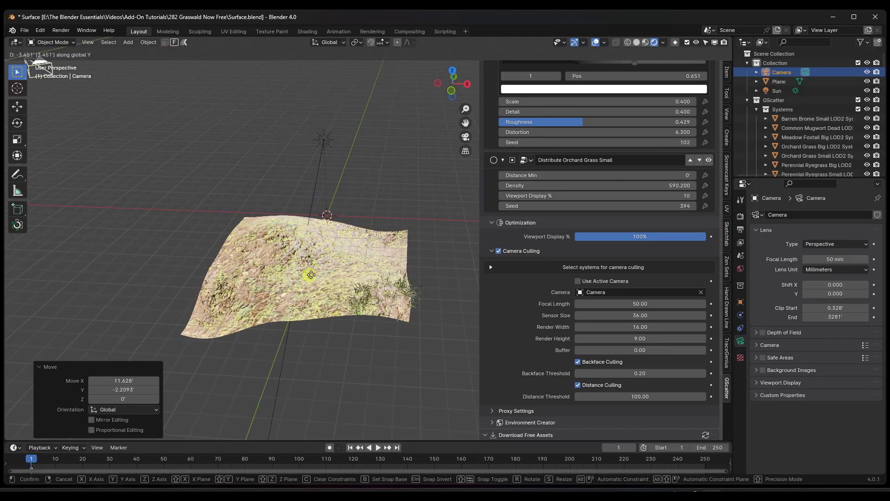
{"action": "key", "text": "z"}
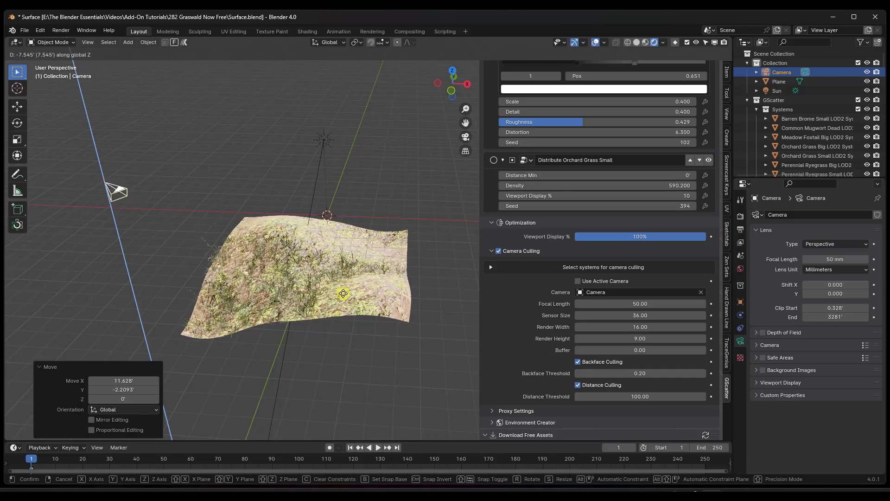
{"action": "left_click", "coordinate": [343, 293]}
Step: Examine the camera-culled grass on the terrain up close and from the top view
{"action": "middle_click_drag", "start_coordinate": [343, 293], "coordinate": [322, 288]}
{"action": "scroll", "coordinate": [318, 197], "scroll_direction": "up", "scroll_amount": 8}
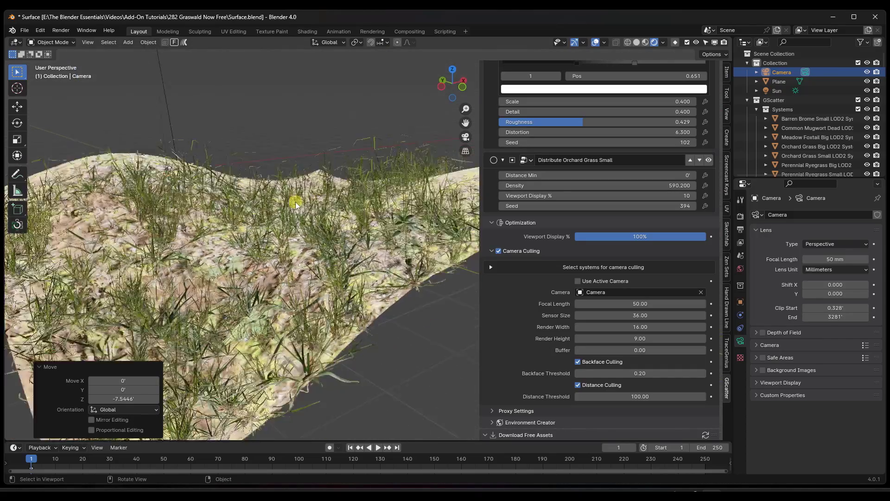
{"action": "scroll", "coordinate": [313, 227], "scroll_direction": "down", "scroll_amount": 6}
{"action": "middle_click_drag", "start_coordinate": [313, 226], "coordinate": [272, 192]}
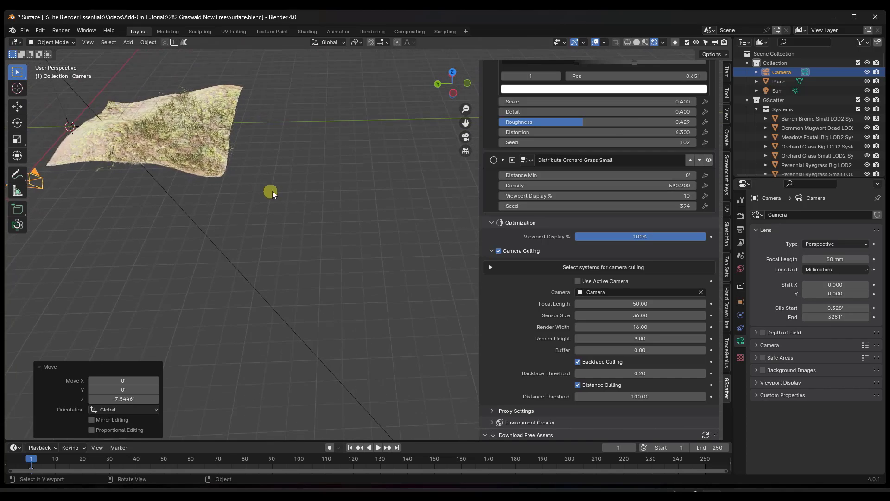
{"action": "left_click", "coordinate": [454, 71]}
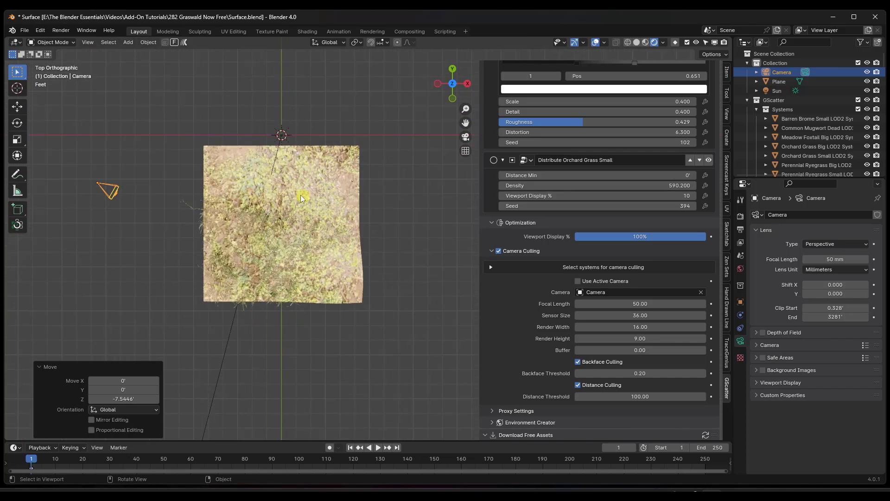
{"action": "scroll", "coordinate": [247, 170], "scroll_direction": "up", "scroll_amount": 2}
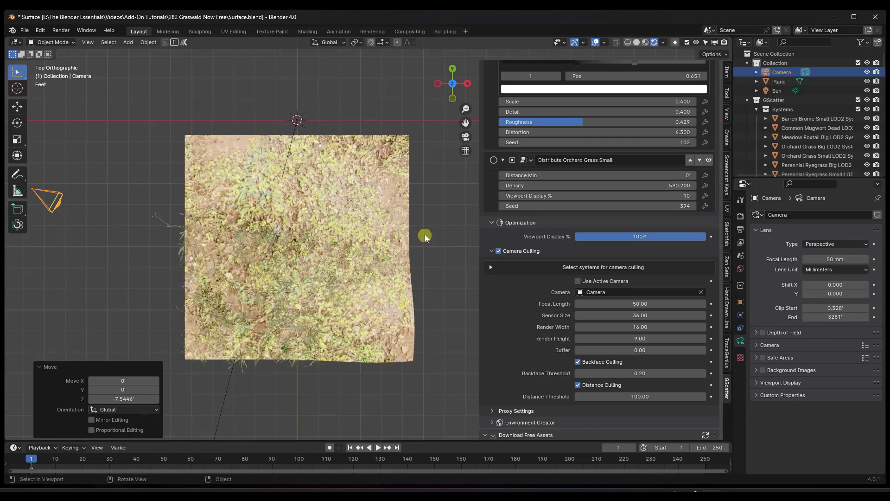
{"action": "scroll", "coordinate": [417, 229], "scroll_direction": "up", "scroll_amount": 1}
{"action": "scroll", "coordinate": [256, 214], "scroll_direction": "down", "scroll_amount": 4}
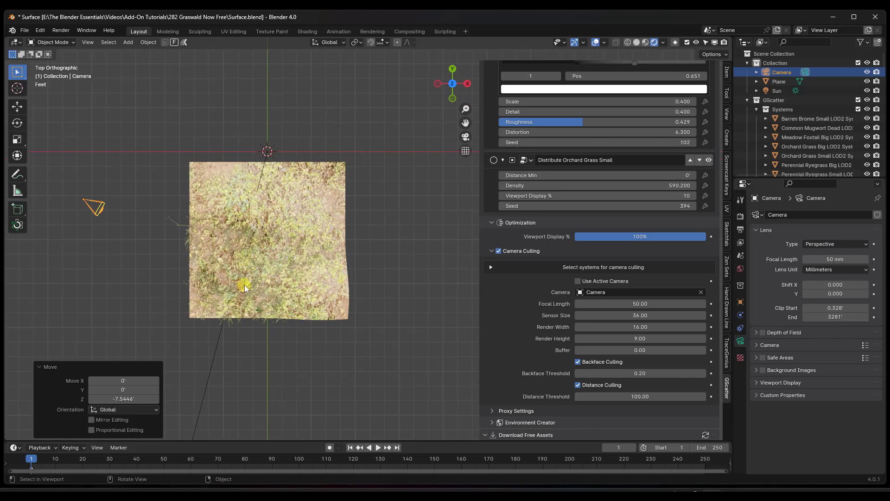
{"action": "mouse_move", "coordinate": [244, 285]}
{"action": "middle_mouse_down"}
{"action": "mouse_move", "coordinate": [305, 202]}
{"action": "mouse_move", "coordinate": [357, 204]}
{"action": "mouse_move", "coordinate": [265, 206]}
{"action": "middle_mouse_up"}
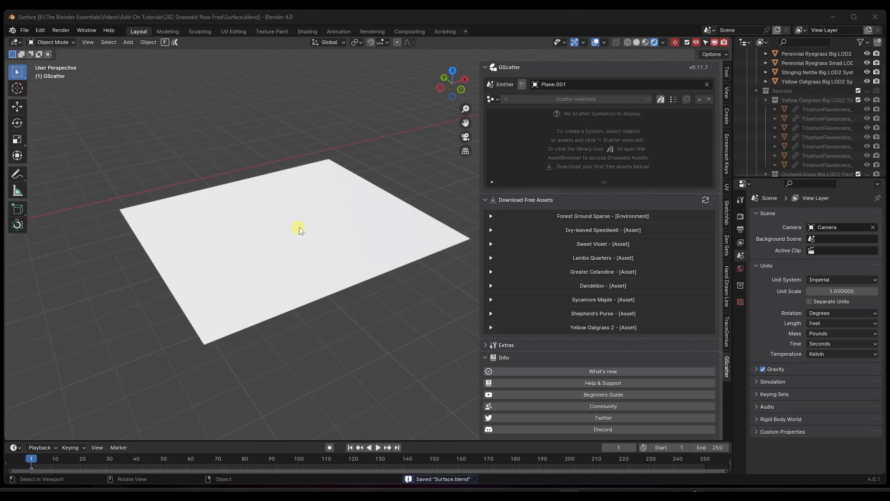
Step: Save the file, and replace GScatter's emitter by picking the flat white plane in the scene
{"action": "key", "text": "ctrl+s"}
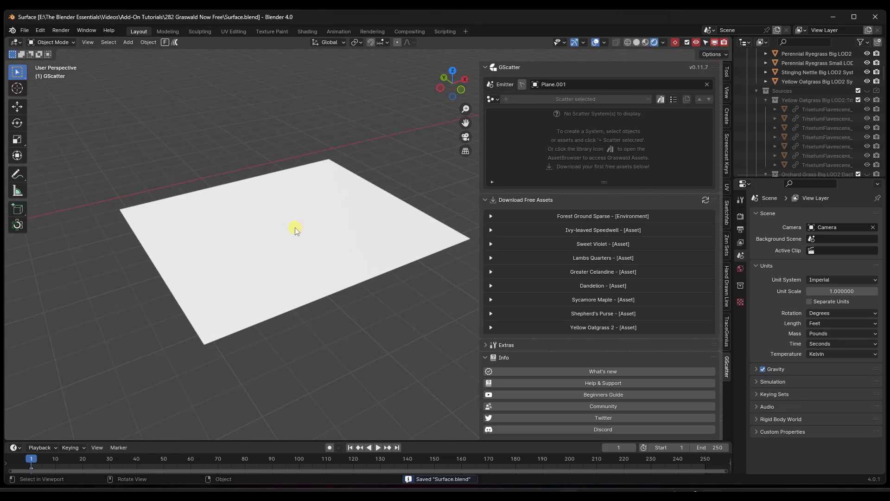
{"action": "left_click", "coordinate": [295, 227]}
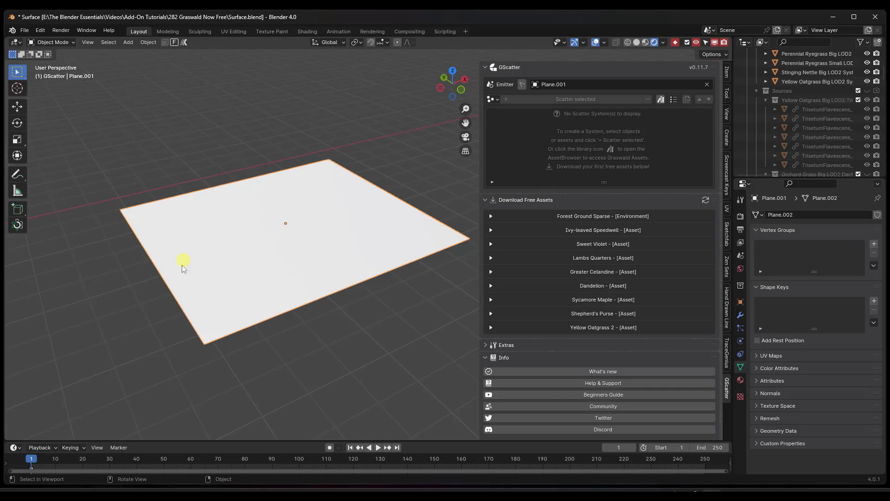
{"action": "left_click", "coordinate": [707, 85]}
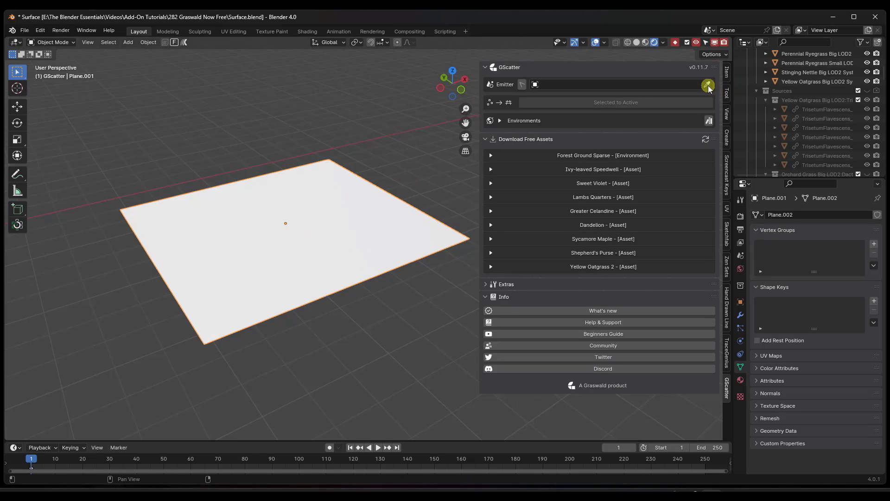
{"action": "left_click", "coordinate": [707, 85]}
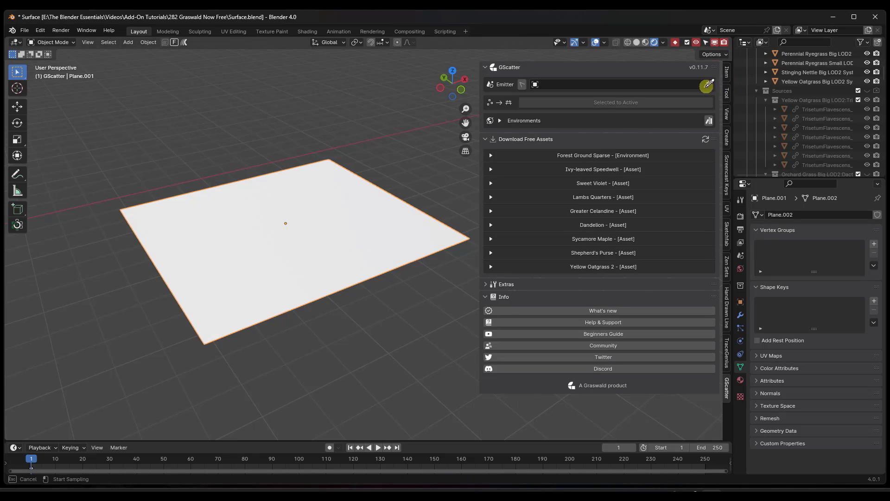
{"action": "left_click", "coordinate": [333, 193]}
Step: Scatter the Broadleaf Plantain Big asset on the plane with level of detail 1 and the Default preset
{"action": "left_click", "coordinate": [661, 99]}
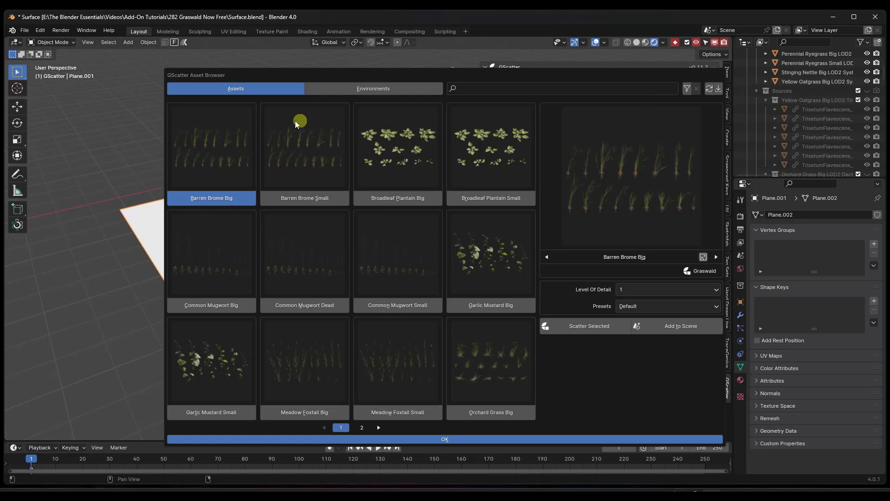
{"action": "left_click", "coordinate": [414, 202]}
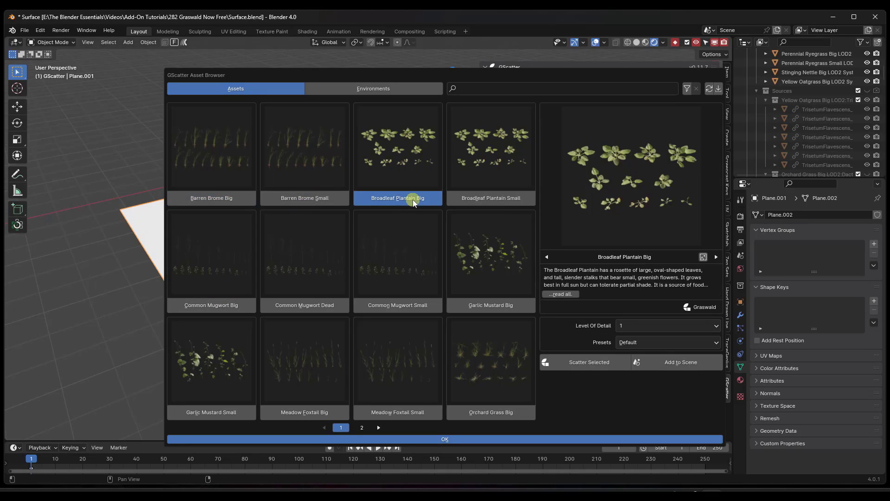
{"action": "left_click", "coordinate": [652, 326]}
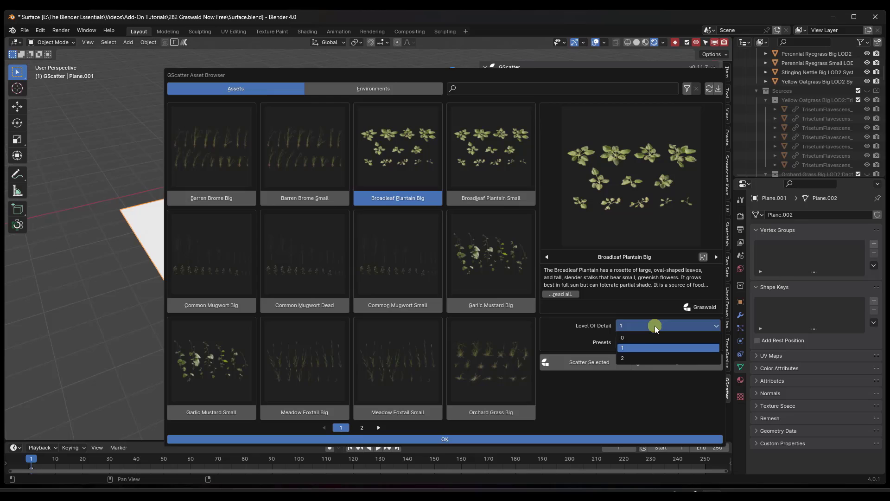
{"action": "left_click", "coordinate": [629, 349]}
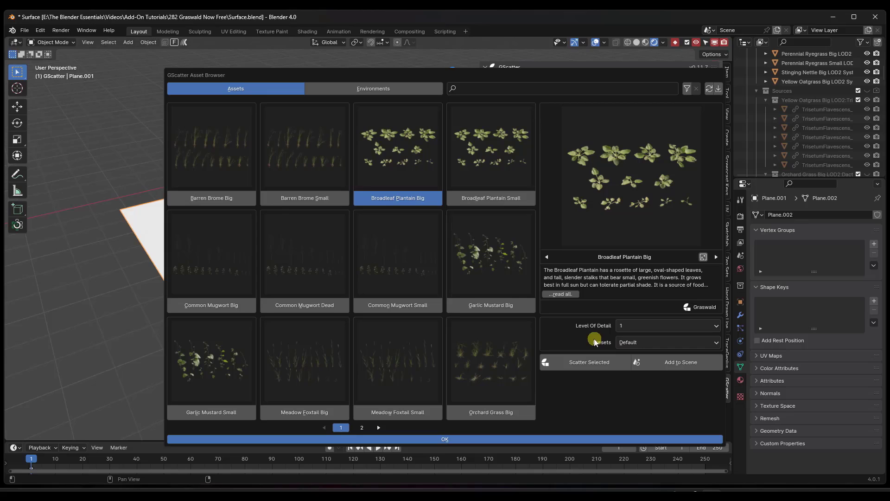
{"action": "left_click", "coordinate": [578, 362]}
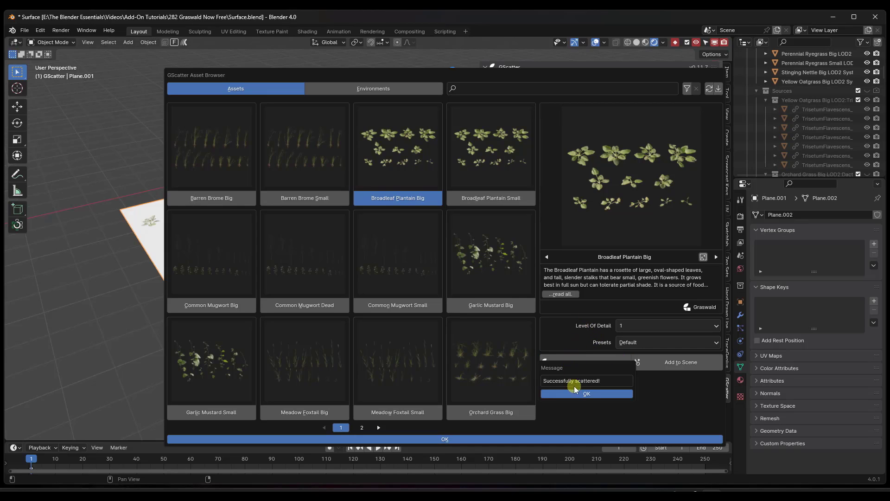
{"action": "left_click", "coordinate": [453, 440]}
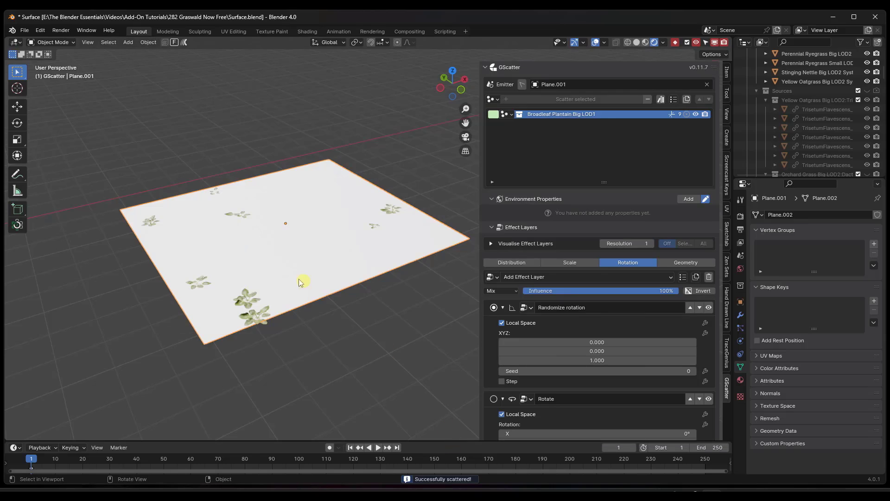
Step: Raise the Distribute On Faces density of the Broadleaf Plantain Big system to about 57.1
{"action": "scroll", "coordinate": [230, 242], "scroll_direction": "up", "scroll_amount": 2}
{"action": "scroll", "coordinate": [309, 233], "scroll_direction": "down", "scroll_amount": 2}
{"action": "scroll", "coordinate": [309, 233], "scroll_direction": "up", "scroll_amount": 2}
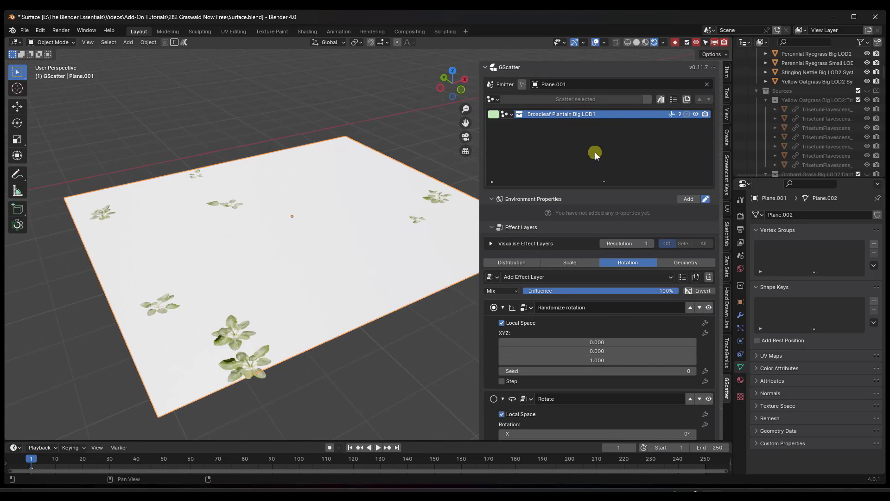
{"action": "scroll", "coordinate": [596, 154], "scroll_direction": "down", "scroll_amount": 2}
{"action": "left_click", "coordinate": [511, 226]}
{"action": "scroll", "coordinate": [600, 153], "scroll_direction": "down", "scroll_amount": 4}
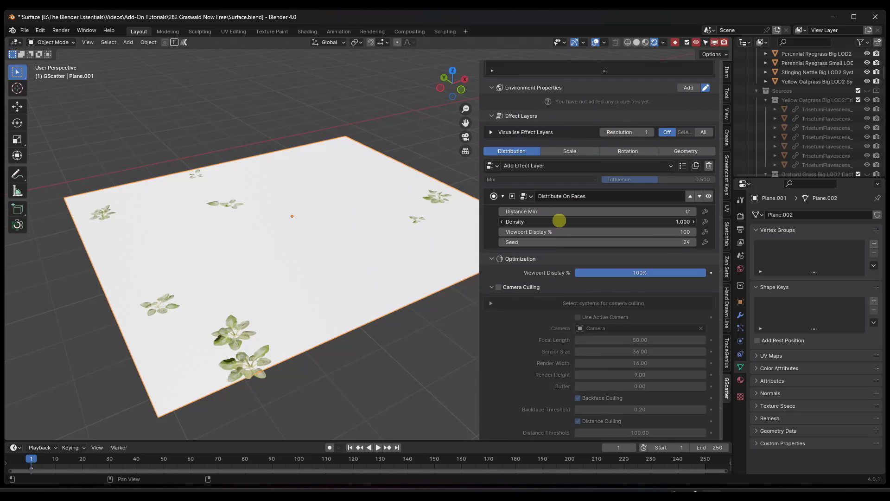
{"action": "left_click_drag", "start_coordinate": [559, 221], "coordinate": [116, 219]}
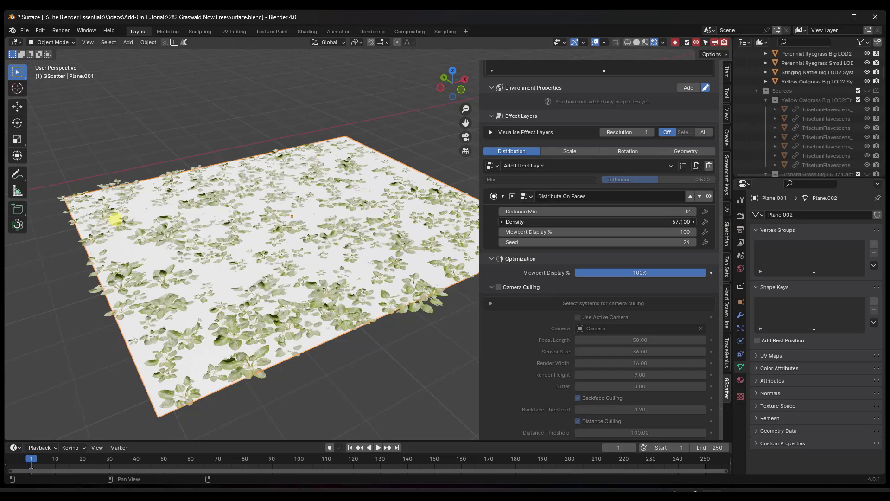
Step: Set the Randomize Scale minimum of the Broadleaf Plantain Big system to 1
{"action": "left_click", "coordinate": [564, 153]}
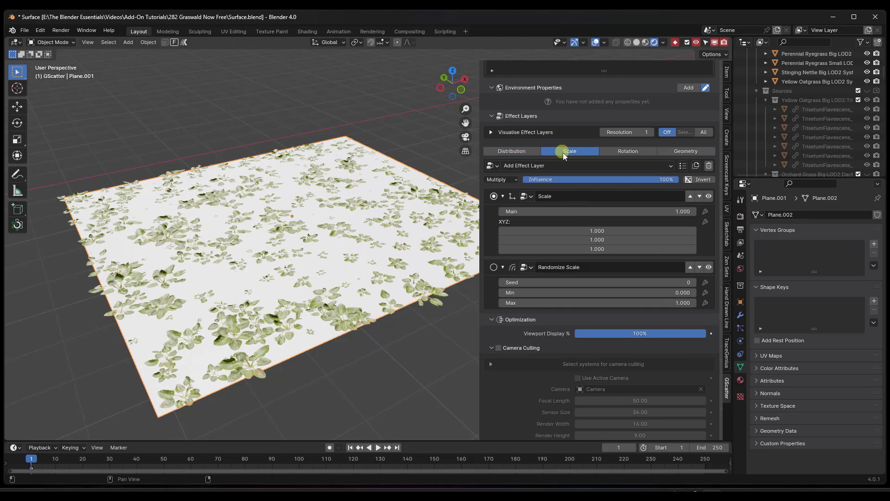
{"action": "left_click", "coordinate": [578, 292]}
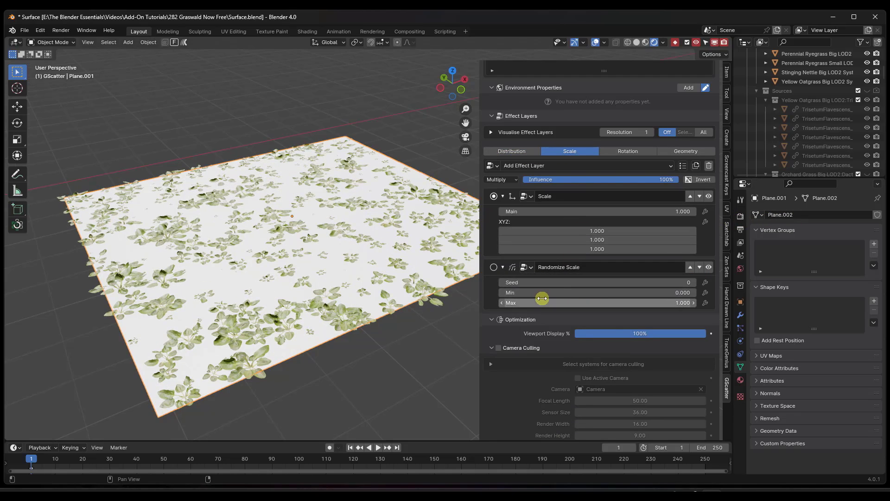
{"action": "type", "text": "1"}
{"action": "key", "text": "Return"}
{"action": "left_click_drag", "start_coordinate": [560, 289], "coordinate": [583, 302]}
Step: Examine the Randomize rotation settings of the Broadleaf Plantain Big system
{"action": "left_click", "coordinate": [626, 152]}
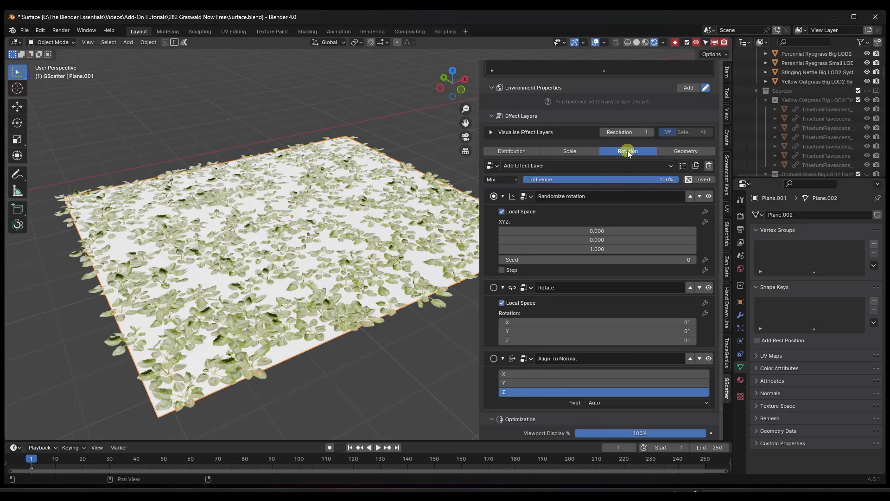
{"action": "left_click_drag", "start_coordinate": [597, 252], "coordinate": [629, 249]}
{"action": "scroll", "coordinate": [593, 260], "scroll_direction": "up", "scroll_amount": 6}
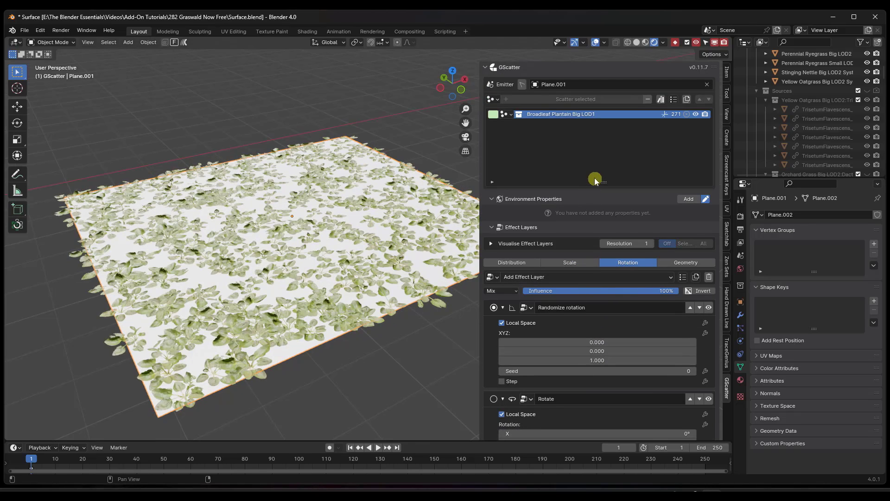
Step: Scatter the Orchard Grass Big asset on the same plane with level of detail 1 and the Default preset
{"action": "left_click", "coordinate": [660, 98]}
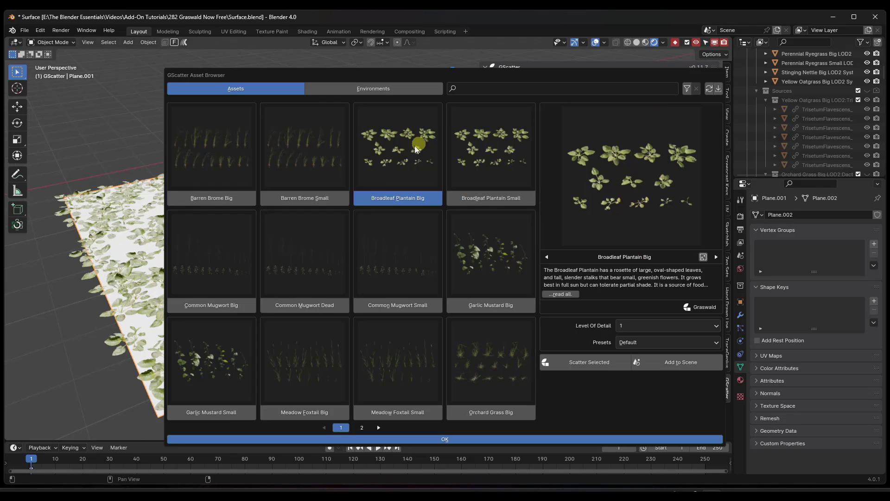
{"action": "left_click", "coordinate": [466, 408]}
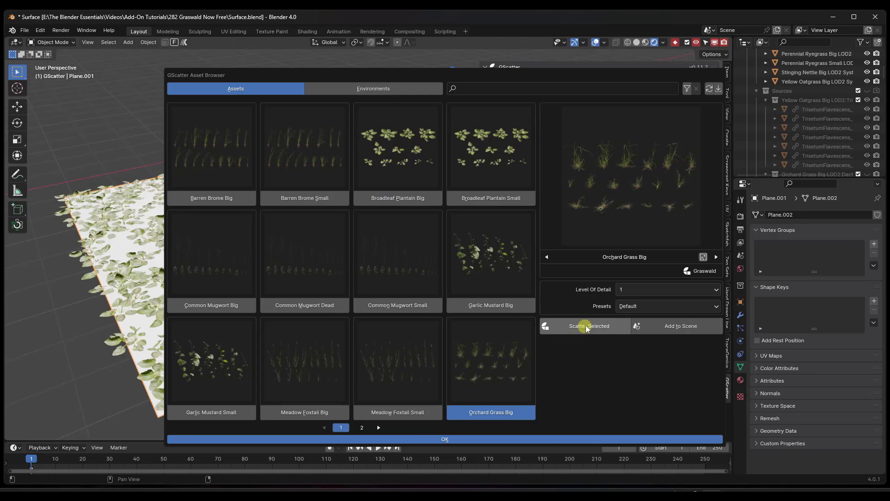
{"action": "left_click", "coordinate": [589, 326]}
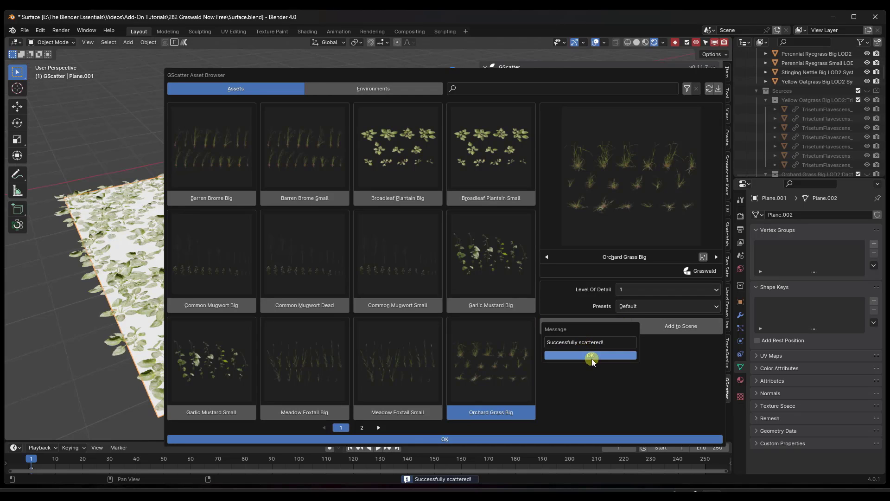
{"action": "left_click", "coordinate": [494, 440]}
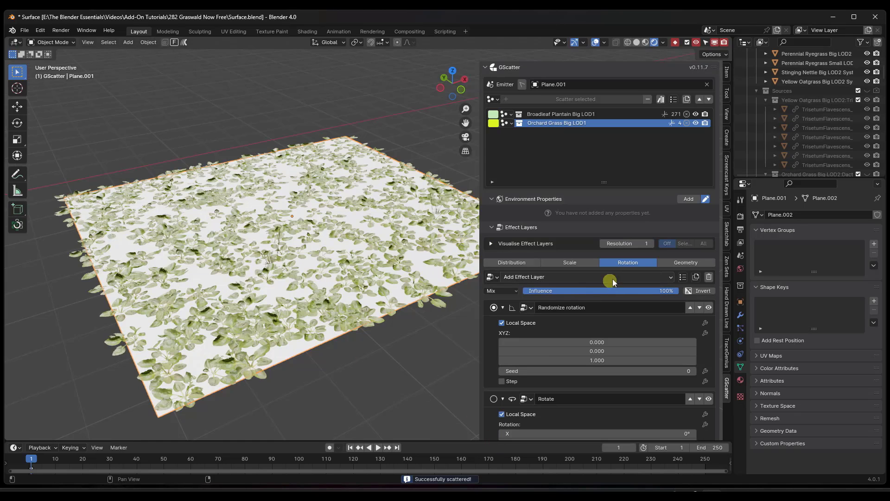
Step: Raise the Distribute On Faces density of the Orchard Grass Big system to 136
{"action": "scroll", "coordinate": [594, 298], "scroll_direction": "down", "scroll_amount": 14}
{"action": "scroll", "coordinate": [597, 291], "scroll_direction": "down", "scroll_amount": 6}
{"action": "scroll", "coordinate": [584, 287], "scroll_direction": "up", "scroll_amount": 5}
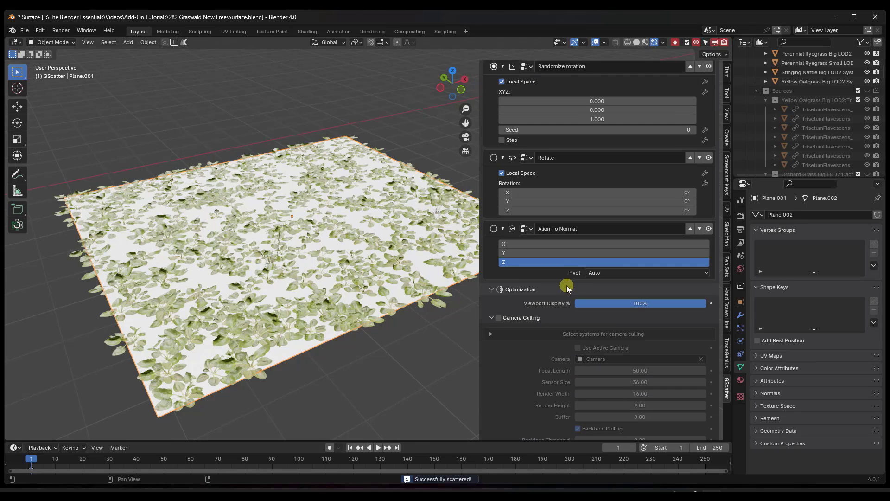
{"action": "scroll", "coordinate": [574, 286], "scroll_direction": "up", "scroll_amount": 1}
{"action": "scroll", "coordinate": [570, 286], "scroll_direction": "down", "scroll_amount": 11}
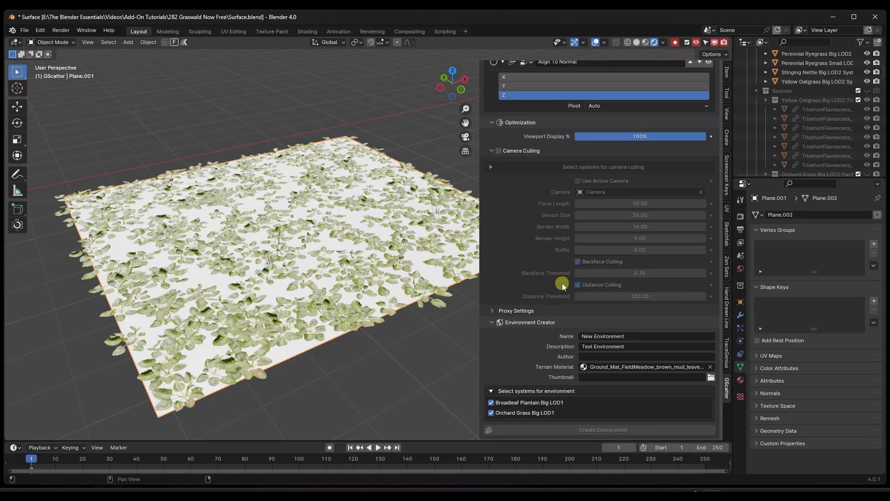
{"action": "scroll", "coordinate": [550, 287], "scroll_direction": "up", "scroll_amount": 7}
{"action": "scroll", "coordinate": [549, 286], "scroll_direction": "up", "scroll_amount": 12}
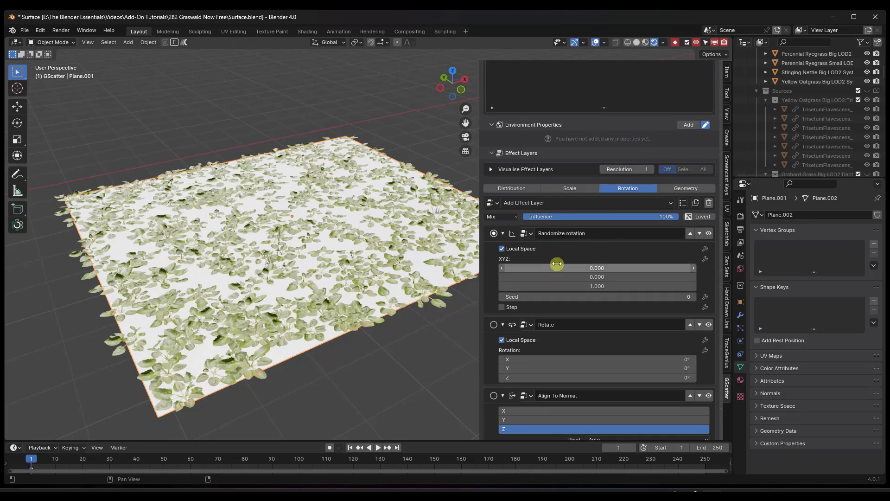
{"action": "left_click", "coordinate": [522, 186]}
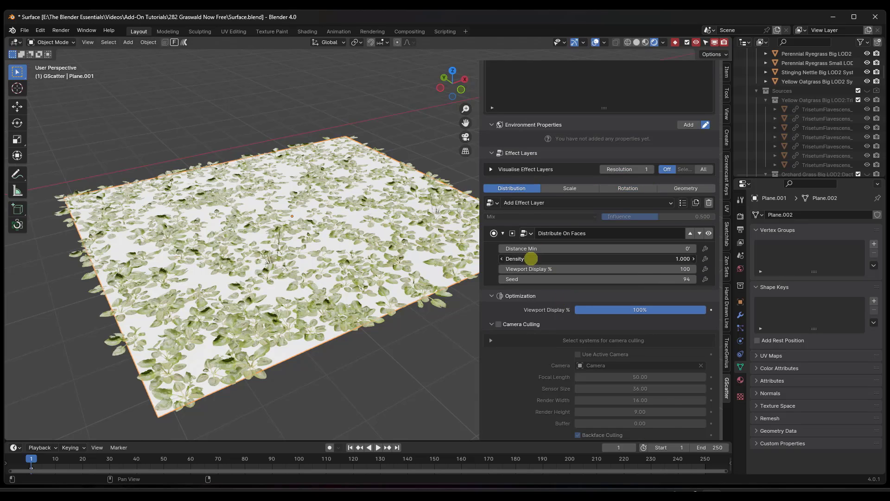
{"action": "left_click_drag", "start_coordinate": [533, 258], "coordinate": [459, 248]}
{"action": "middle_click_drag", "start_coordinate": [289, 277], "coordinate": [377, 269]}
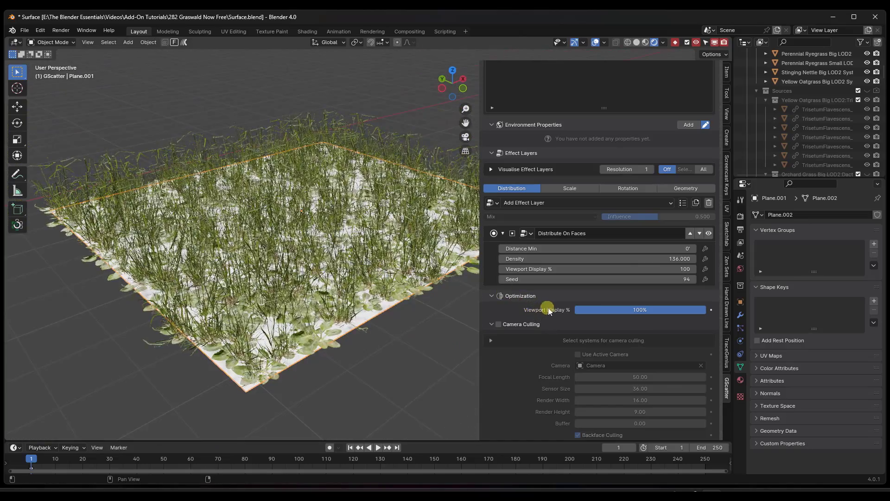
Step: Examine the Environment Creator, free asset download and Extras options for the scattered plane, and inspect the scattered plants from several angles
{"action": "scroll", "coordinate": [545, 307], "scroll_direction": "down", "scroll_amount": 12}
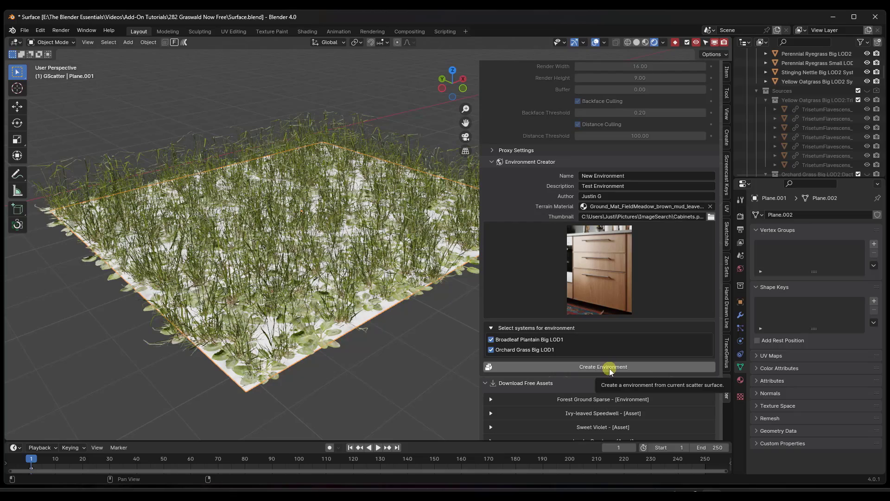
{"action": "mouse_move", "coordinate": [250, 206]}
{"action": "middle_mouse_down"}
{"action": "mouse_move", "coordinate": [231, 215]}
{"action": "mouse_move", "coordinate": [259, 214]}
{"action": "middle_mouse_up"}
{"action": "scroll", "coordinate": [572, 260], "scroll_direction": "up", "scroll_amount": 4}
{"action": "scroll", "coordinate": [566, 255], "scroll_direction": "down", "scroll_amount": 10}
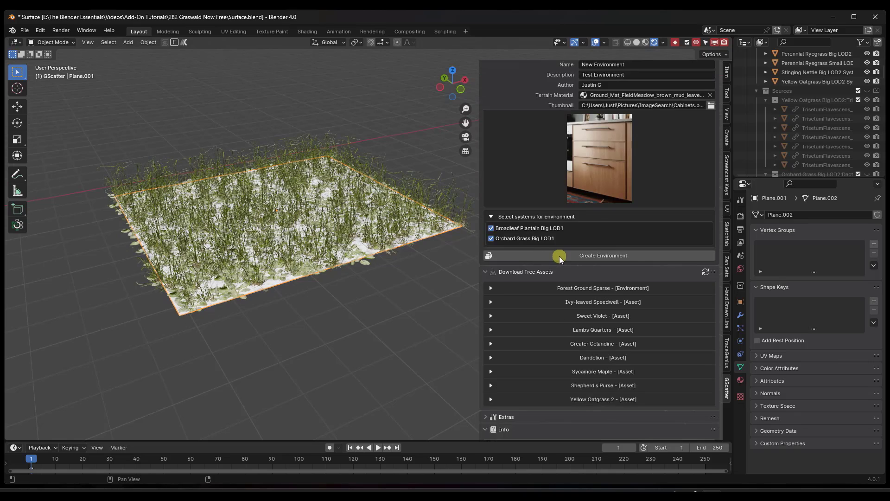
{"action": "left_click", "coordinate": [503, 329]}
{"action": "scroll", "coordinate": [541, 255], "scroll_direction": "down", "scroll_amount": 2}
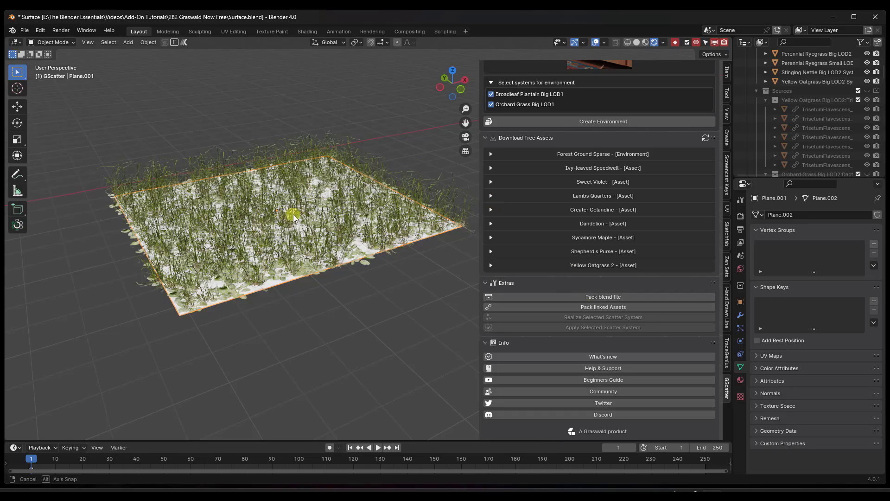
{"action": "mouse_move", "coordinate": [294, 217]}
{"action": "middle_mouse_down"}
{"action": "mouse_move", "coordinate": [332, 209]}
{"action": "mouse_move", "coordinate": [297, 216]}
{"action": "middle_mouse_up"}
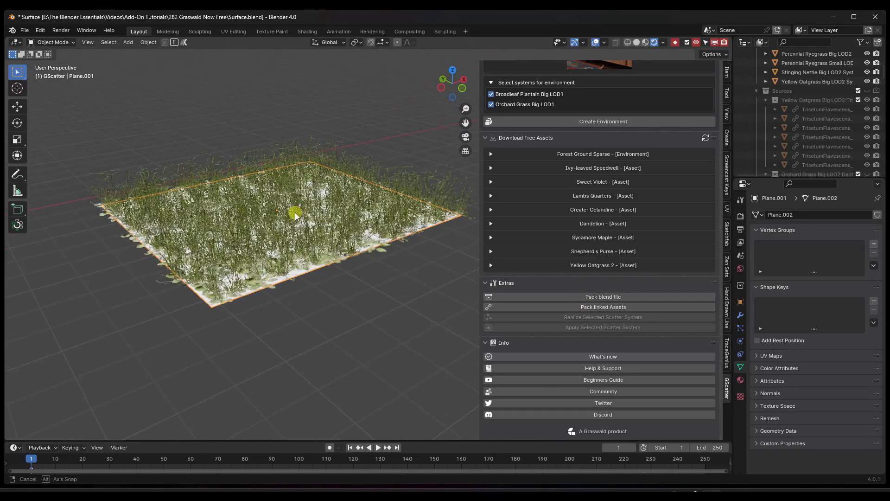
{"action": "scroll", "coordinate": [575, 259], "scroll_direction": "up", "scroll_amount": 12}
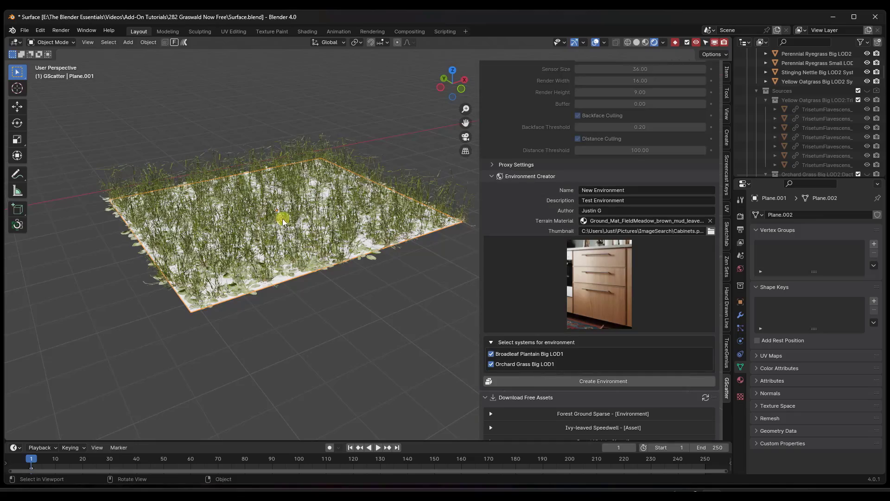
{"action": "scroll", "coordinate": [282, 222], "scroll_direction": "up", "scroll_amount": 4}
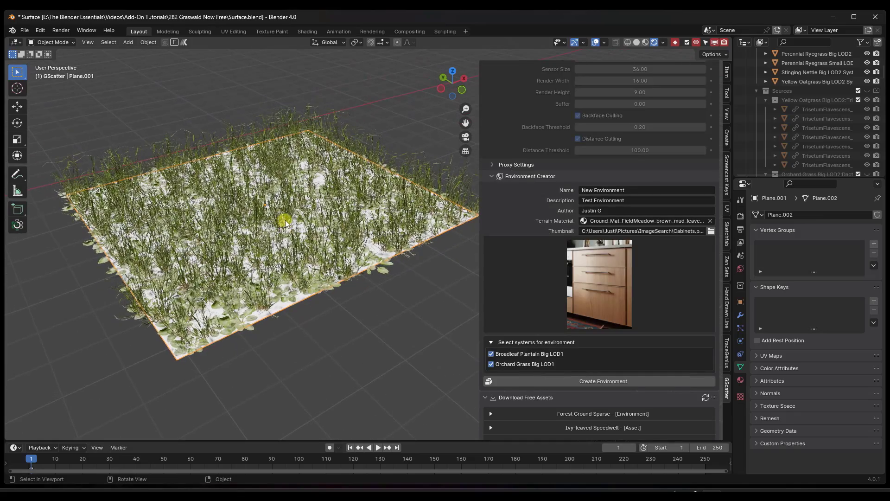